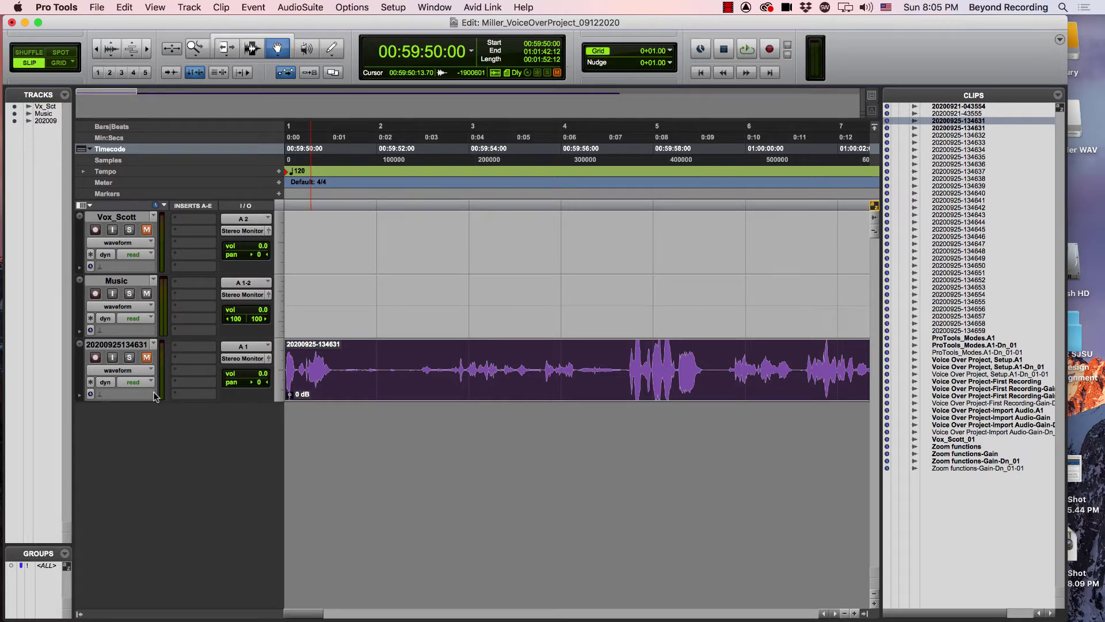
{"action": "left_click", "coordinate": [147, 358]}
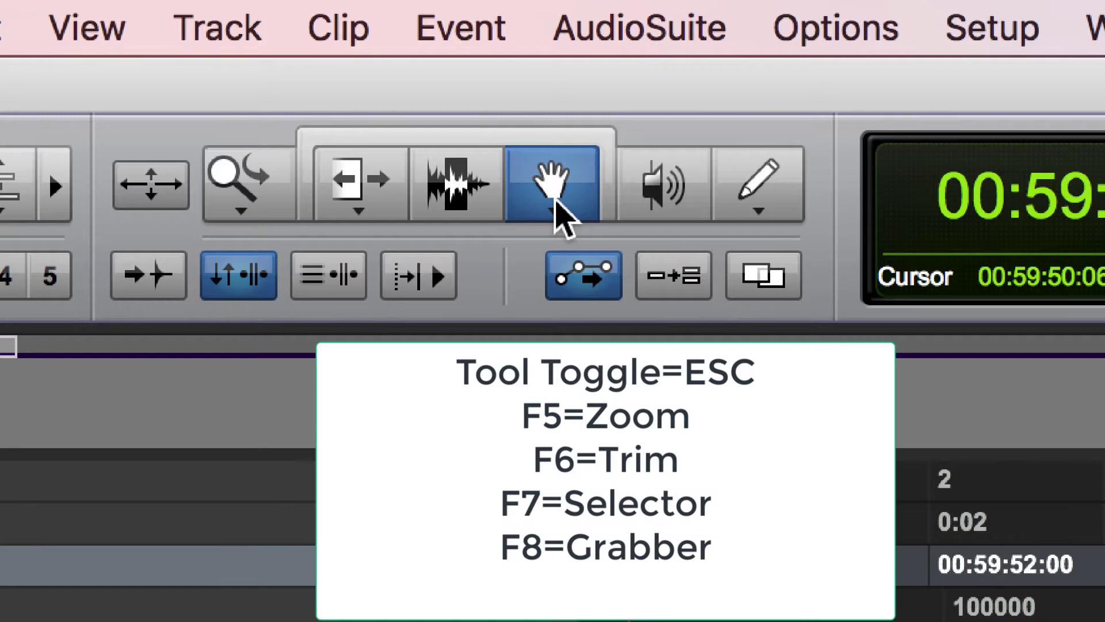
- Cycle through the Zoom, Trim, Selector, Grabber and Scrubber tools, ending with the Pencil active
{"action": "key", "text": "Escape"}
{"action": "key", "text": "Escape"}
{"action": "key", "text": "Escape"}
{"action": "key", "text": "Escape"}
{"action": "key", "text": "Escape"}
{"action": "key", "text": "Escape"}
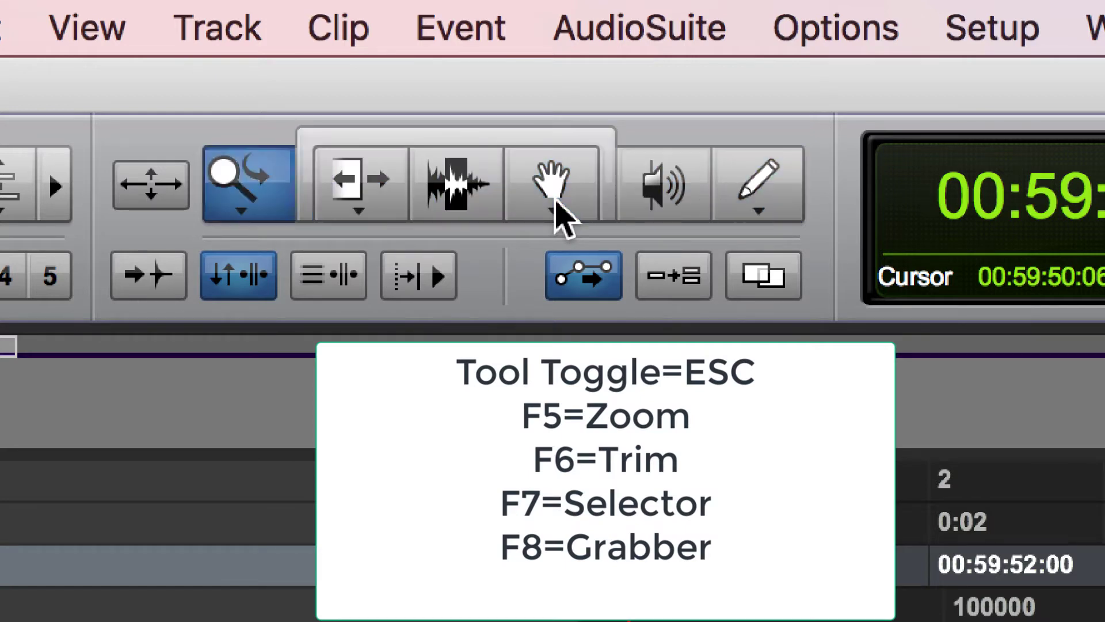
{"action": "key", "text": "Escape"}
{"action": "key", "text": "Escape"}
{"action": "key", "text": "F5"}
{"action": "key", "text": "F6"}
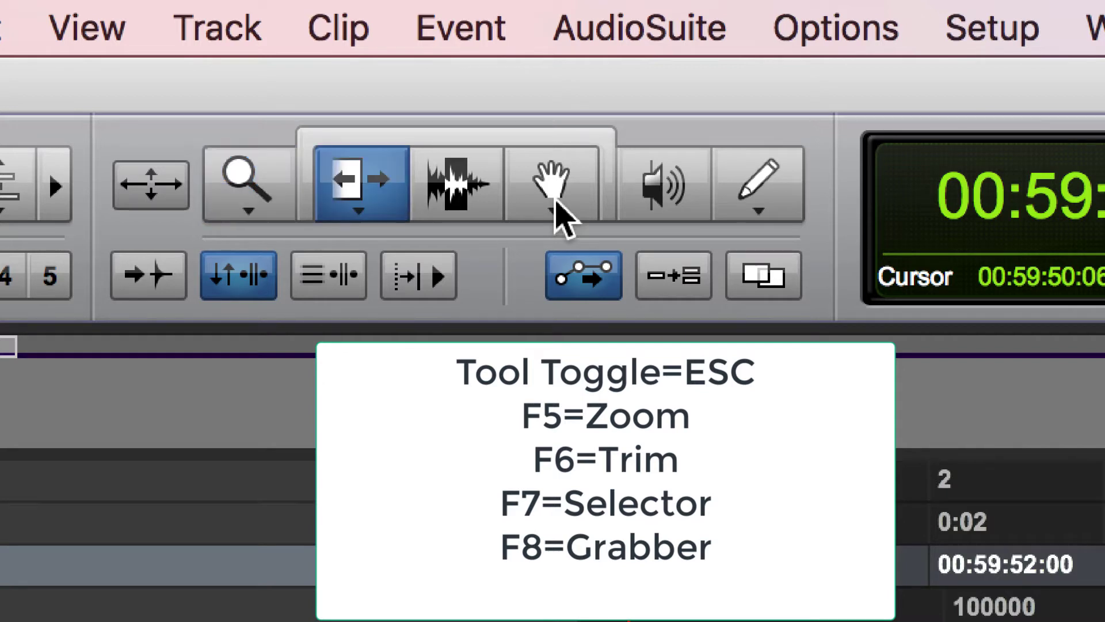
{"action": "key", "text": "F7"}
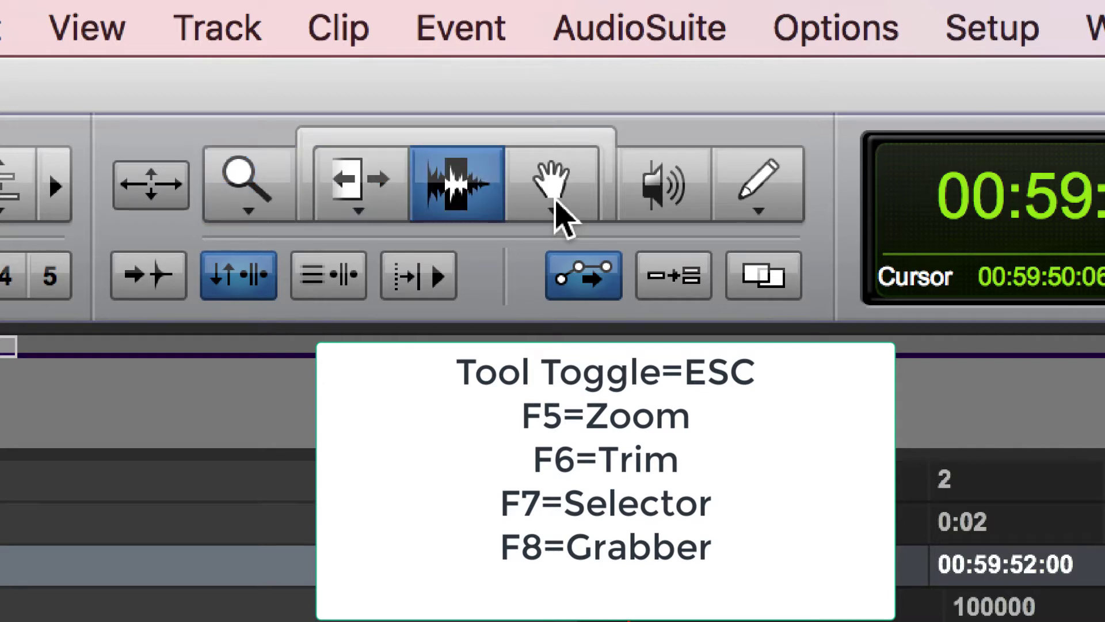
{"action": "key", "text": "F8"}
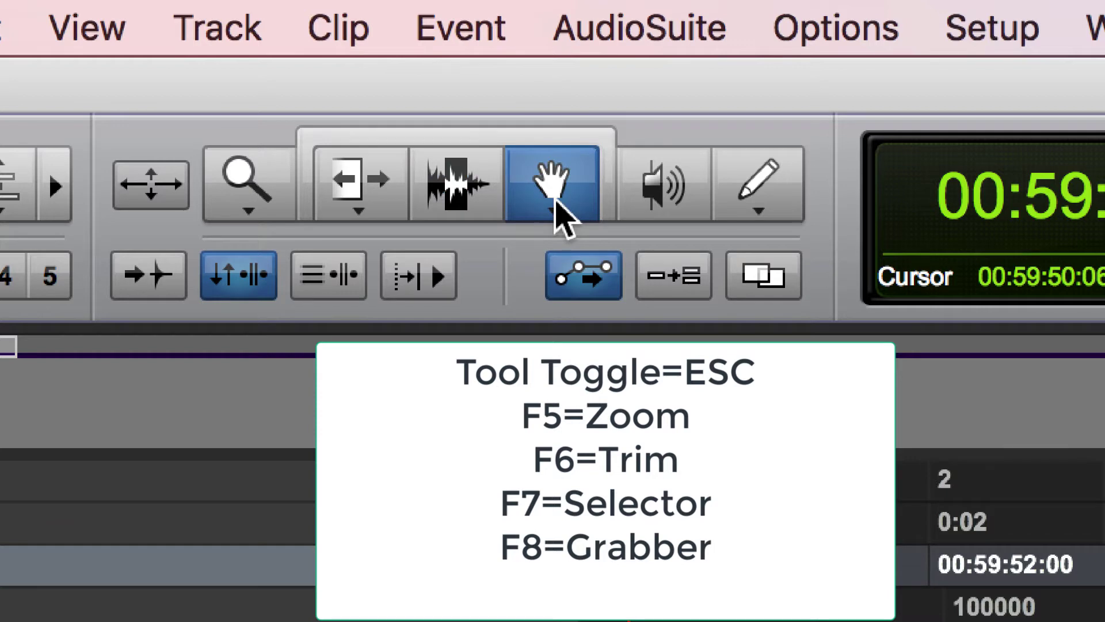
{"action": "key", "text": "F9"}
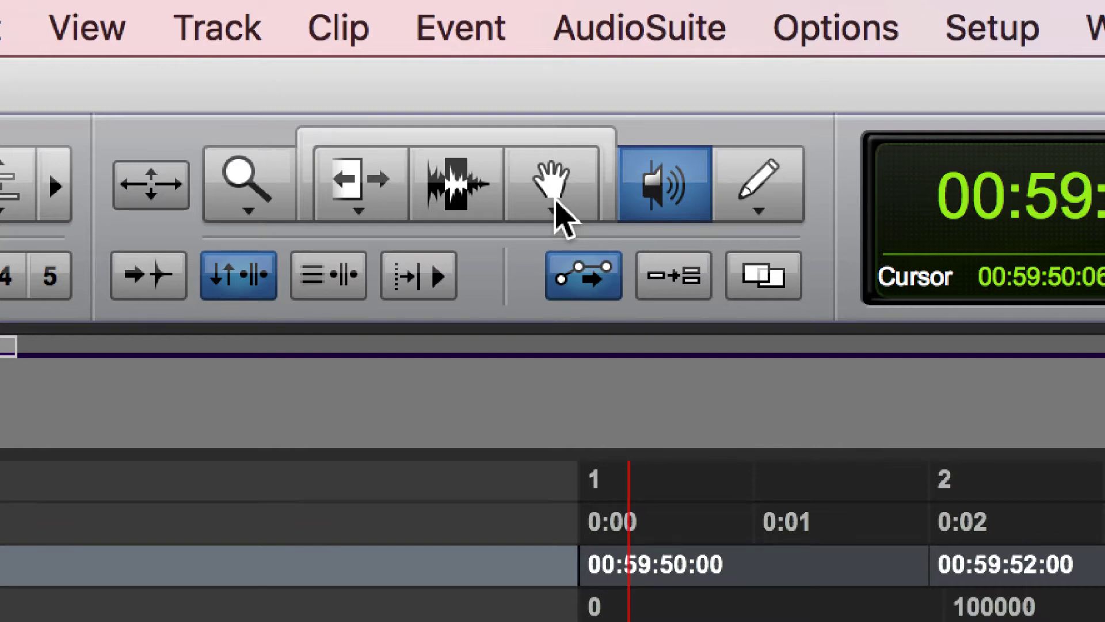
{"action": "key", "text": "F10"}
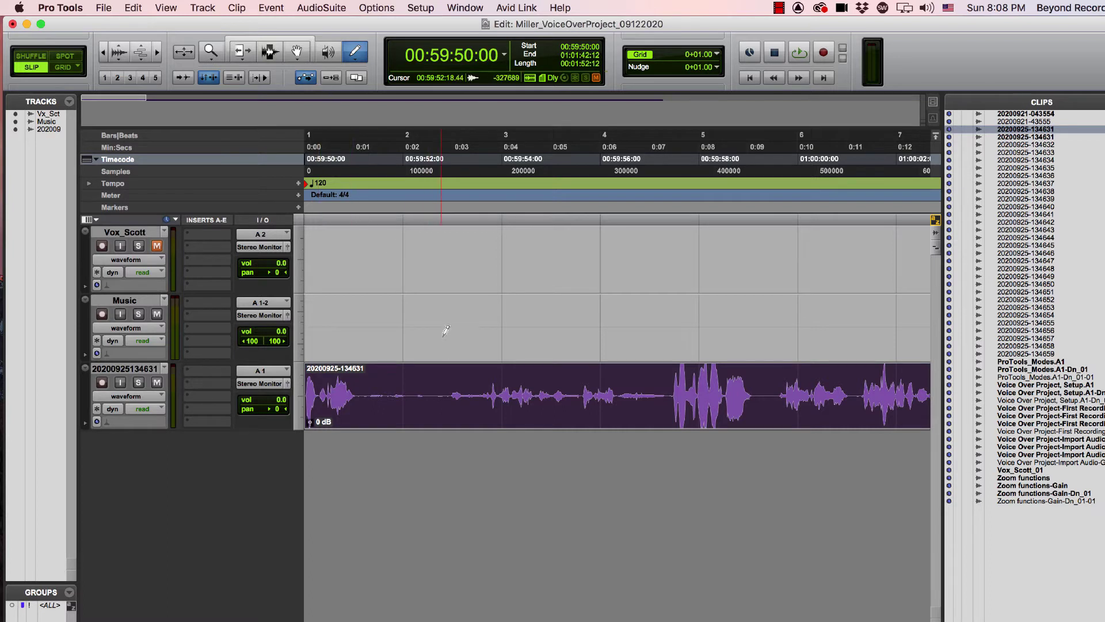
- Unmute the Vox_Scott track and make the Grabber the active tool
{"action": "key", "text": "F7"}
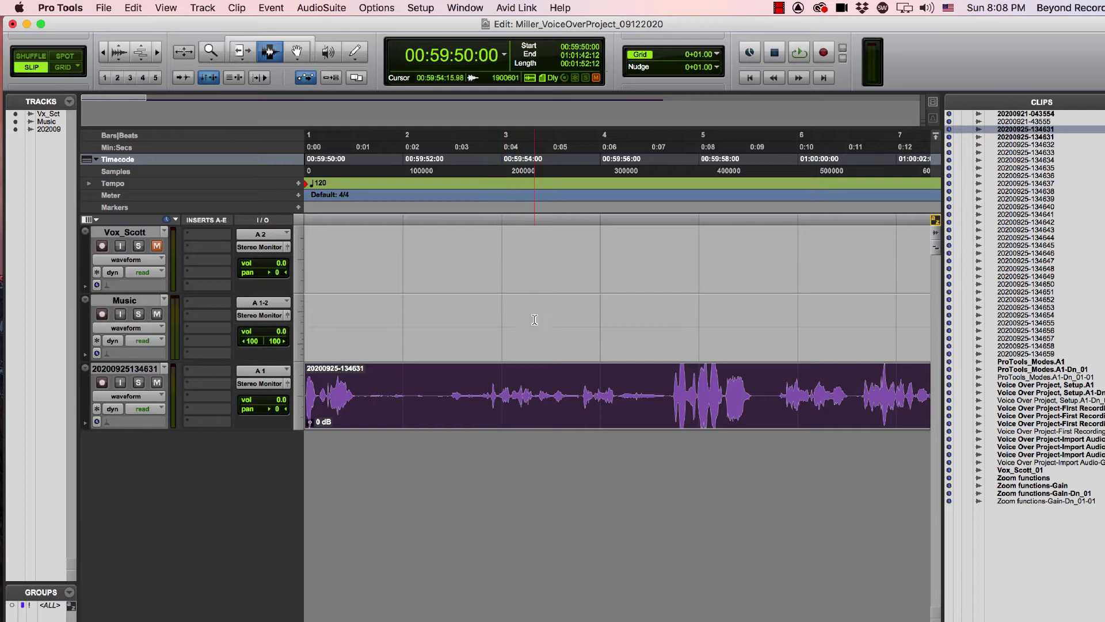
{"action": "left_click", "coordinate": [525, 401]}
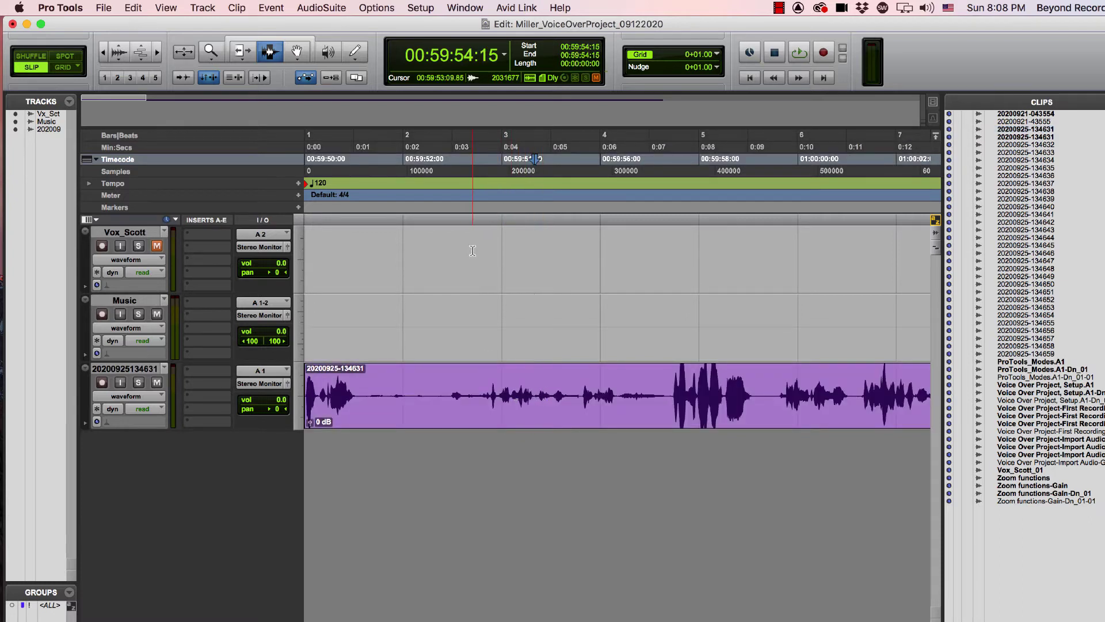
{"action": "left_click", "coordinate": [156, 245]}
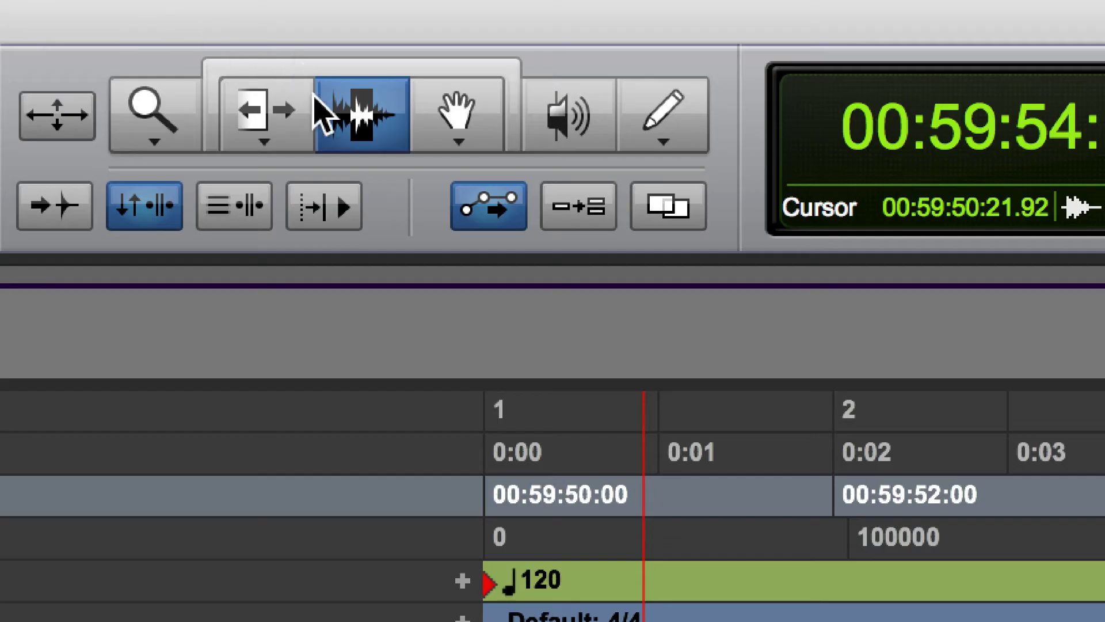
{"action": "left_click", "coordinate": [455, 115]}
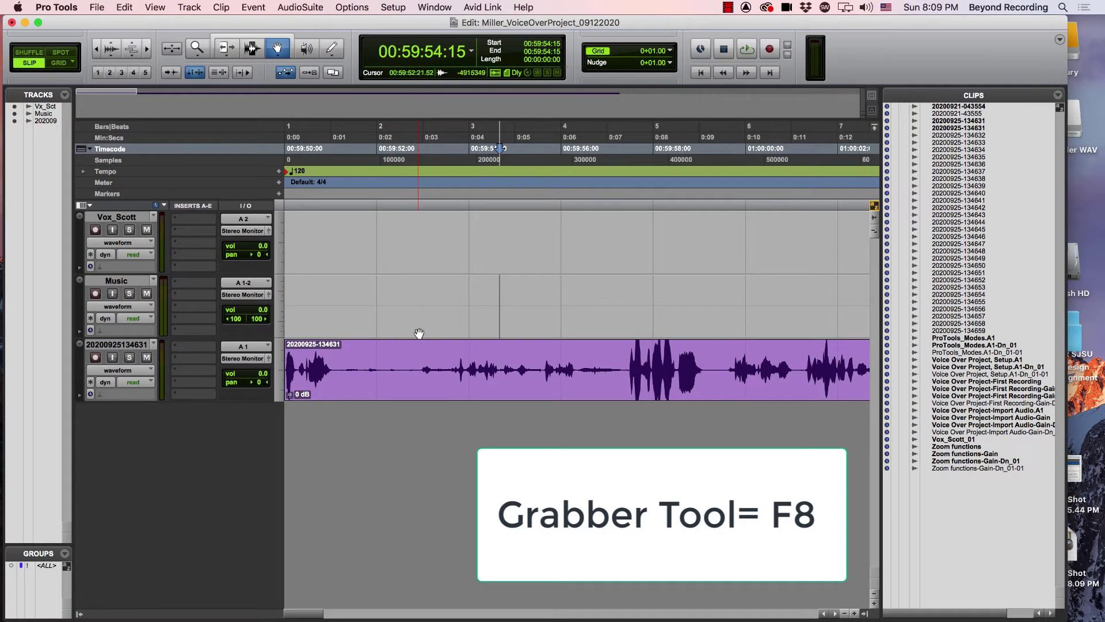
- Move the recorded clip onto Vox_Scott, select the whole clip, and switch to Trim
{"action": "left_click_drag", "start_coordinate": [416, 373], "coordinate": [400, 252]}
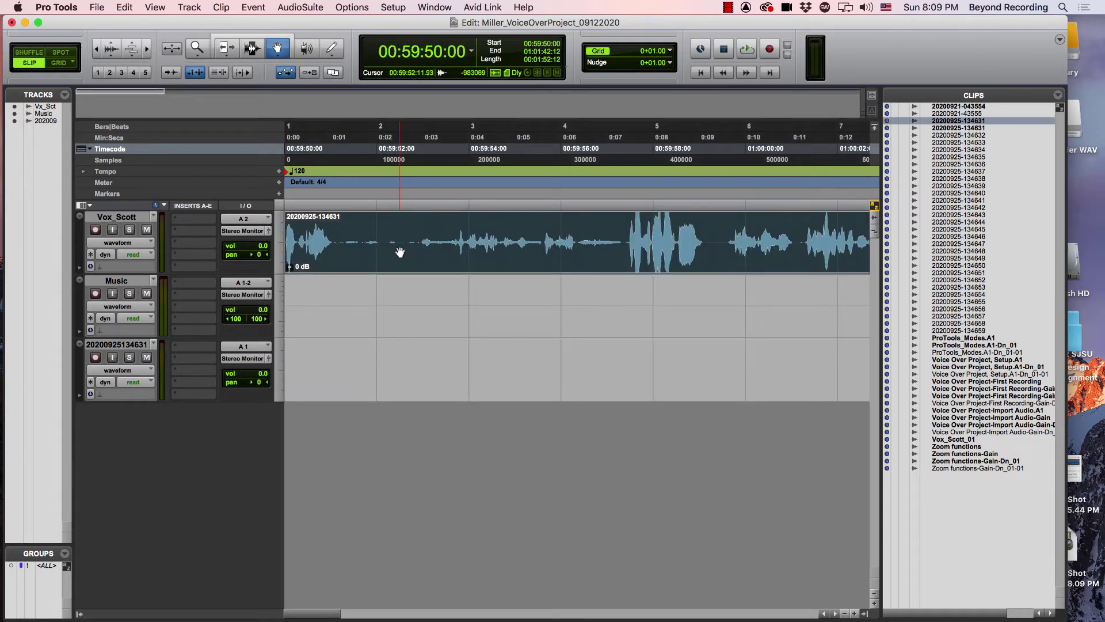
{"action": "key", "text": "F7"}
{"action": "left_click", "coordinate": [627, 239]}
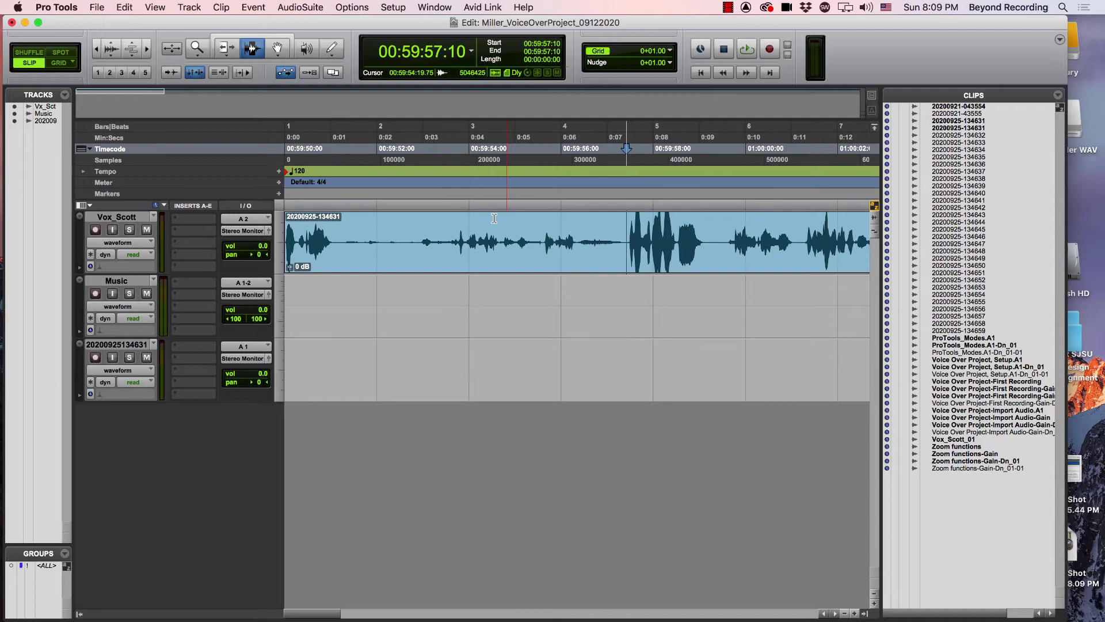
{"action": "double_click", "coordinate": [602, 248]}
{"action": "left_click", "coordinate": [225, 47]}
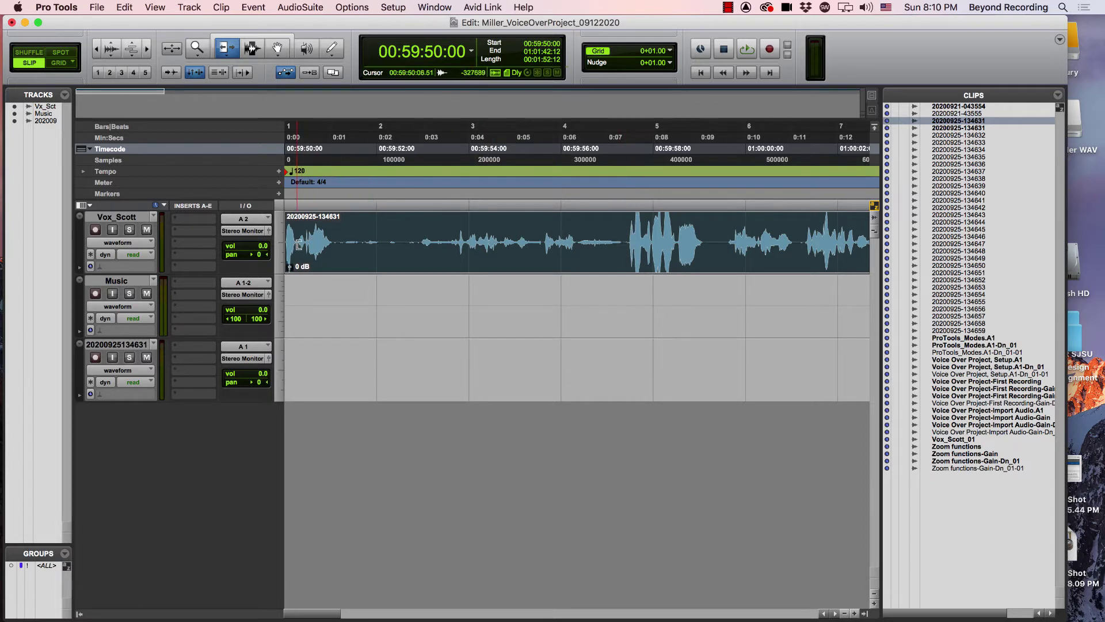
- Trim the opening mistakes off the clip, then in Shuffle mode slide it to 00:59:50:00
{"action": "left_click_drag", "start_coordinate": [293, 246], "coordinate": [625, 269]}
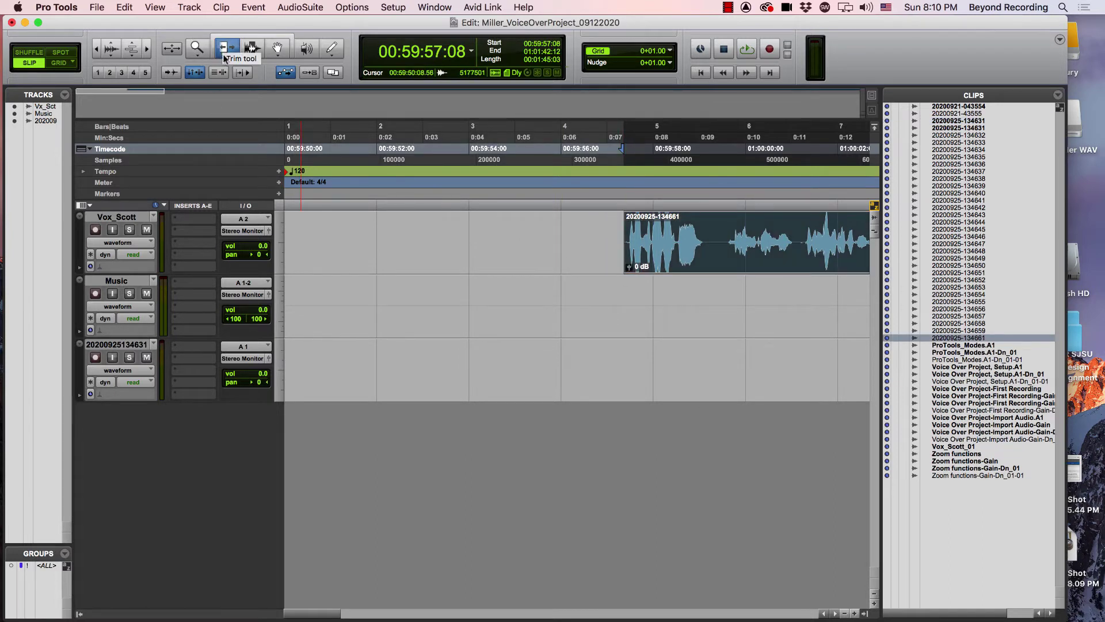
{"action": "left_click", "coordinate": [277, 48]}
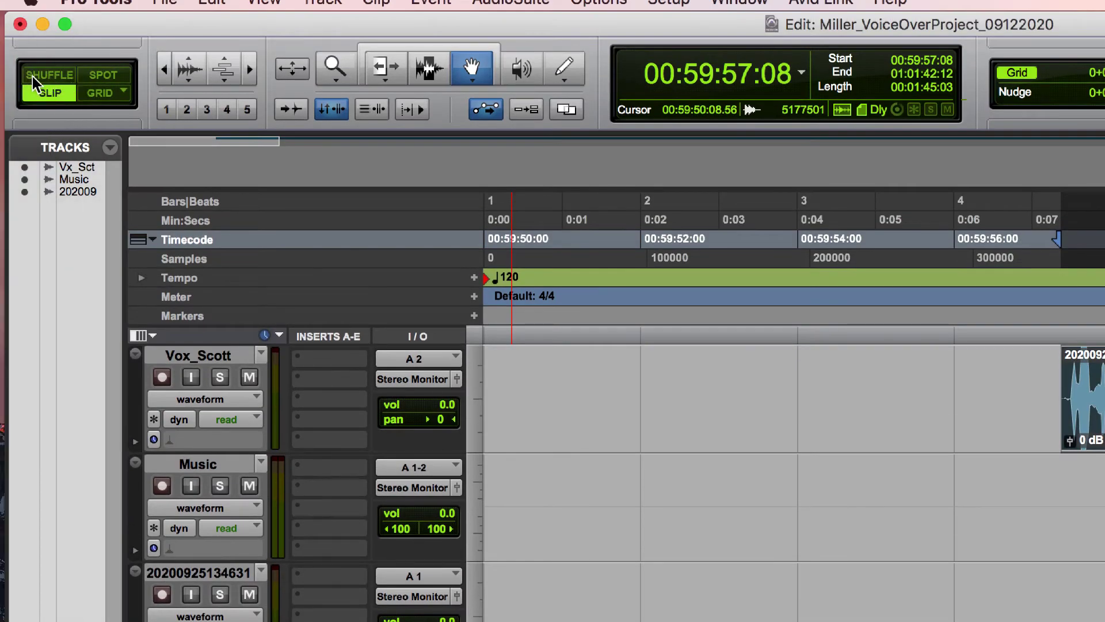
{"action": "left_click", "coordinate": [47, 76]}
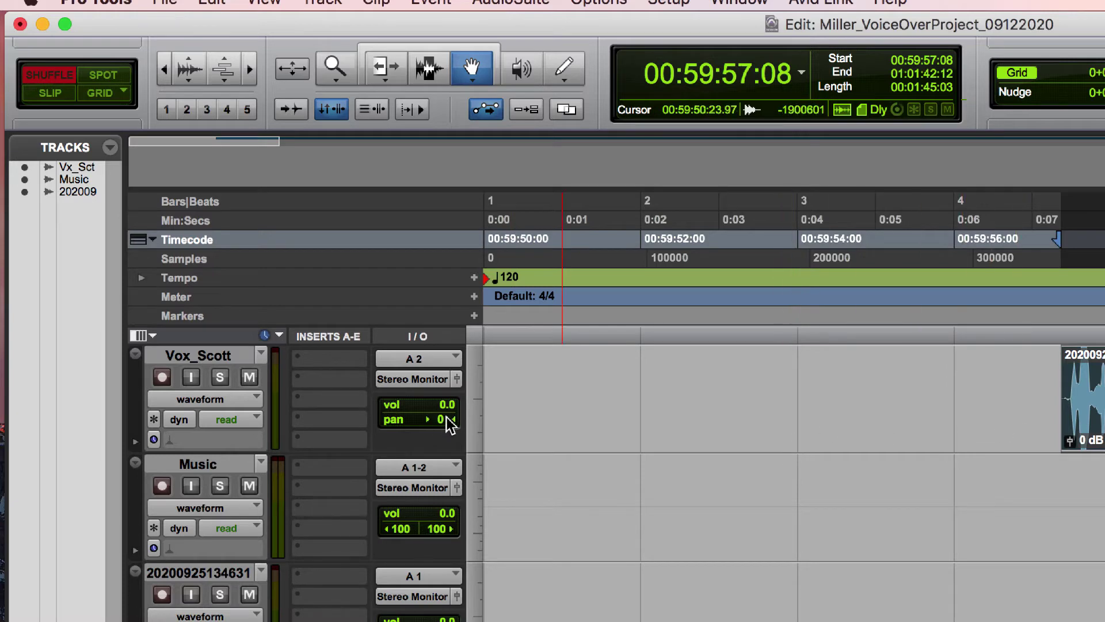
{"action": "key", "text": "F6"}
{"action": "left_click_drag", "start_coordinate": [1065, 403], "coordinate": [1063, 476]}
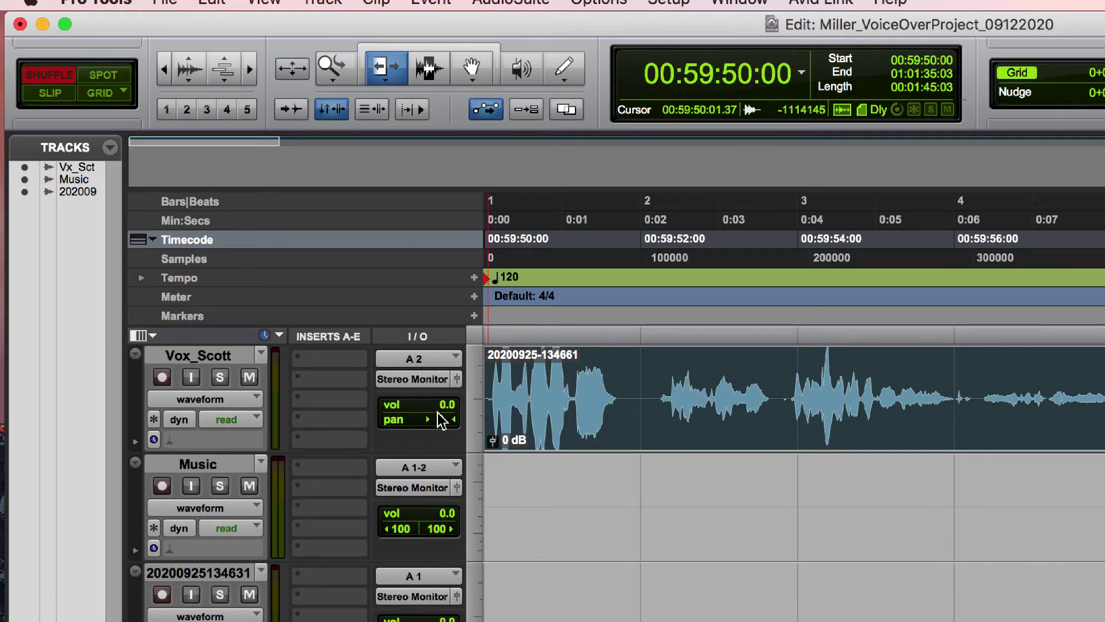
- Zoom in and trim the quiet lead-in so the clip runs 00:01:04:14 from the first word
{"action": "key", "text": "alt+a"}
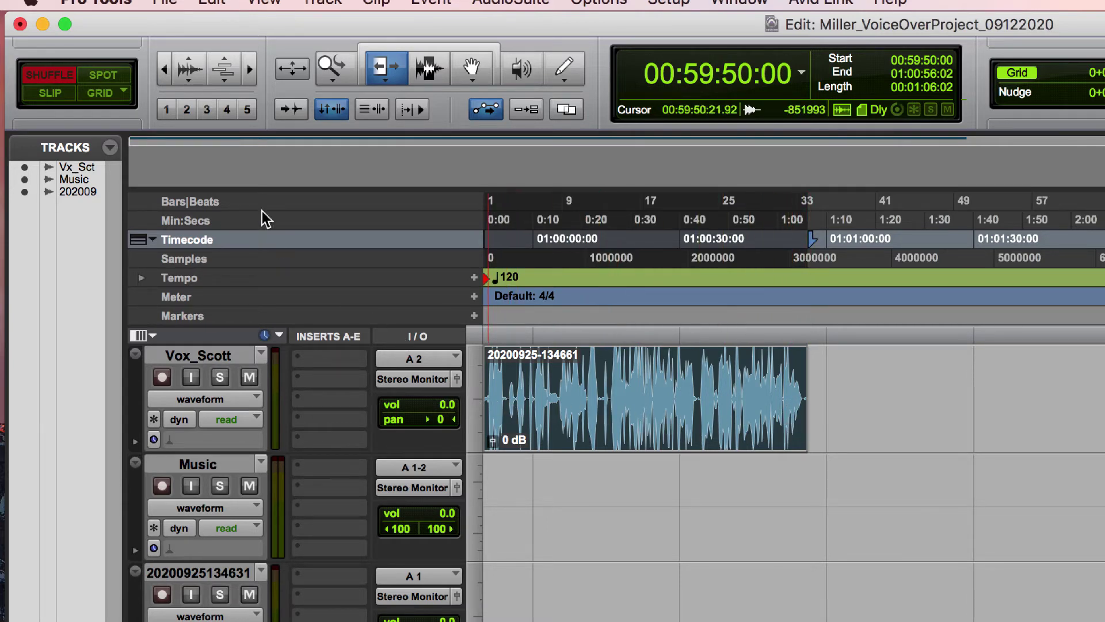
{"action": "left_click", "coordinate": [164, 70]}
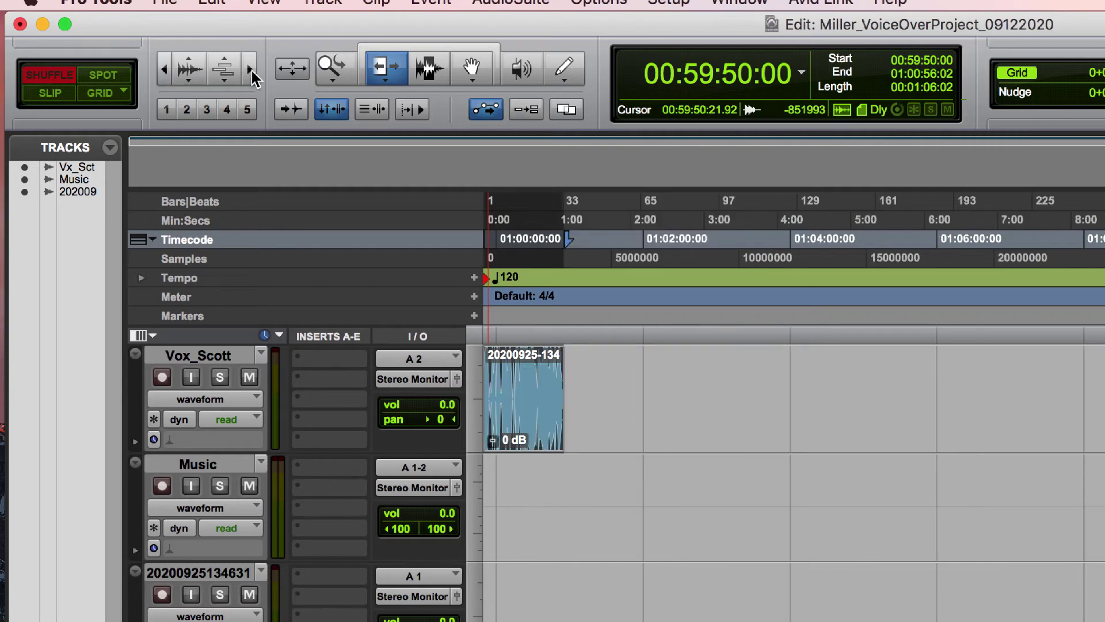
{"action": "left_click", "coordinate": [250, 69]}
{"action": "left_click", "coordinate": [250, 70]}
{"action": "left_click", "coordinate": [249, 69]}
{"action": "left_click", "coordinate": [249, 69]}
{"action": "left_click", "coordinate": [249, 69]}
{"action": "left_click", "coordinate": [250, 69]}
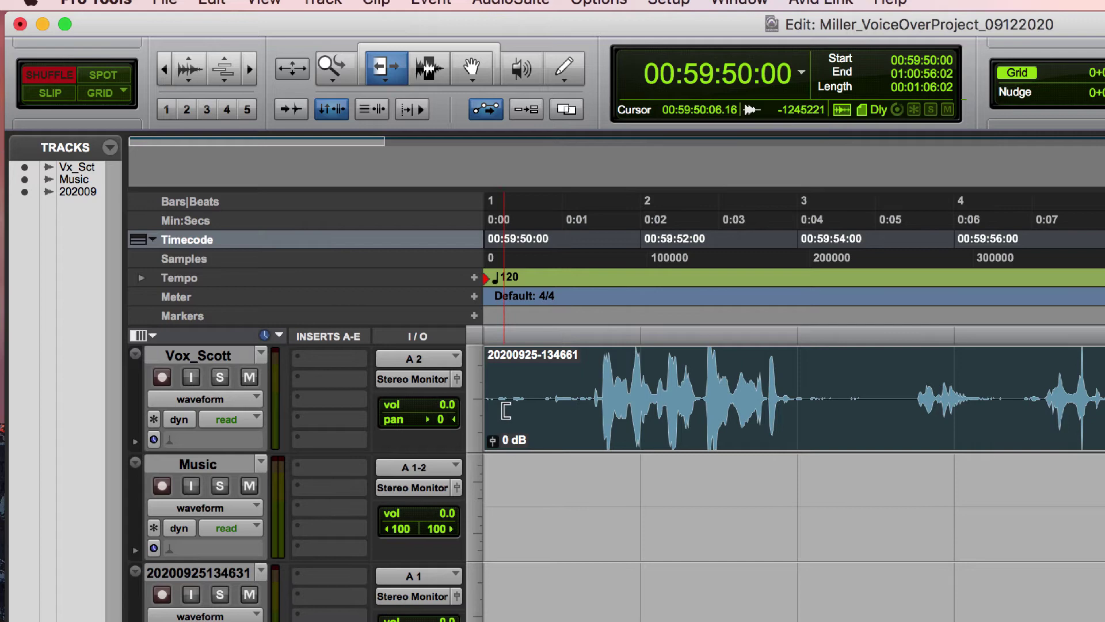
{"action": "left_click_drag", "start_coordinate": [499, 404], "coordinate": [601, 423]}
{"action": "left_click_drag", "start_coordinate": [497, 413], "coordinate": [482, 439]}
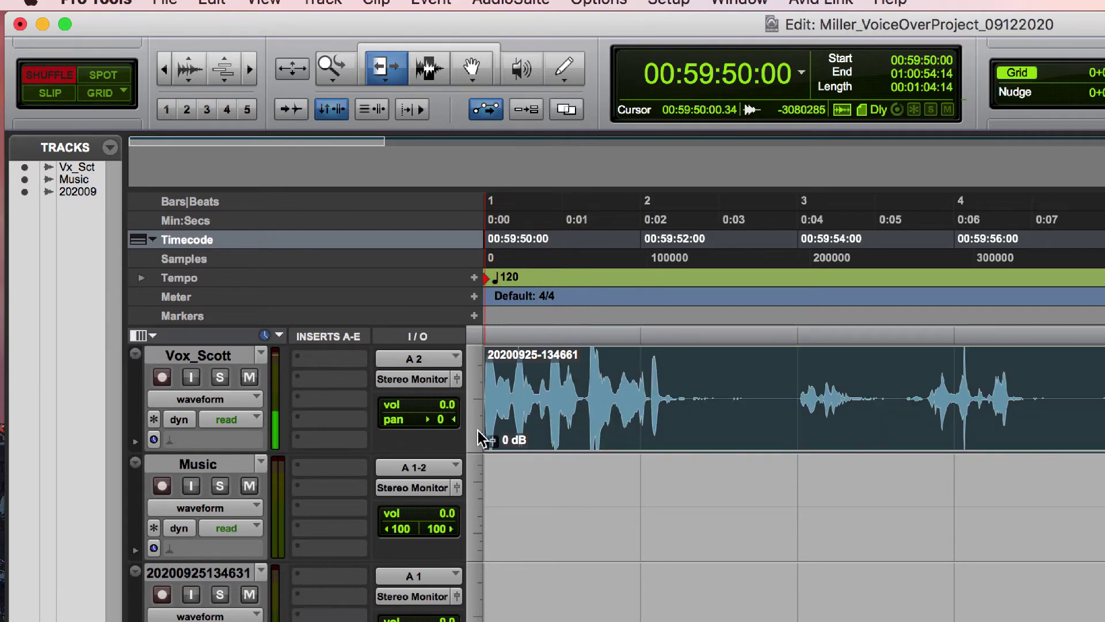
{"action": "key", "text": "space"}
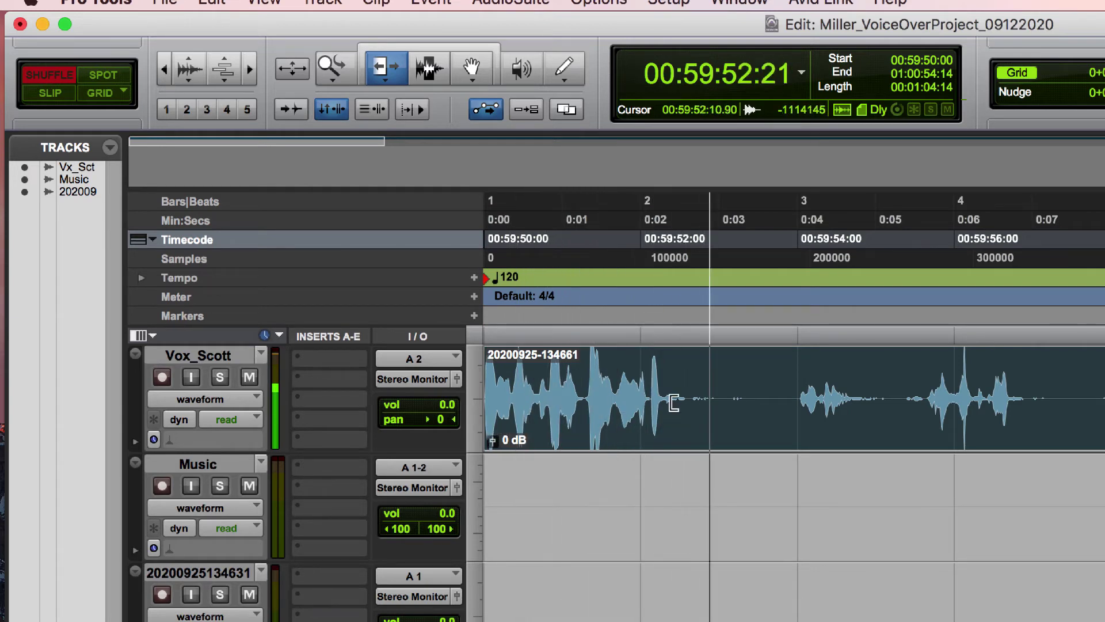
{"action": "key", "text": "space"}
{"action": "key", "text": "alt+a"}
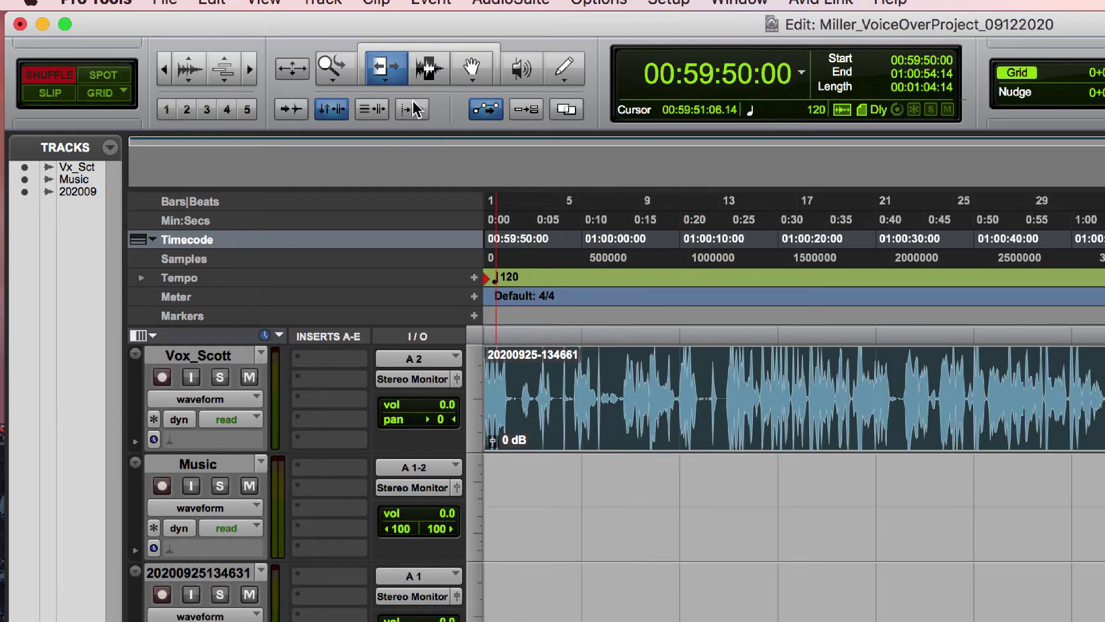
- Audition the Vox_Scott clip to locate where the clean take begins, around 01:00:04
{"action": "left_click", "coordinate": [429, 69]}
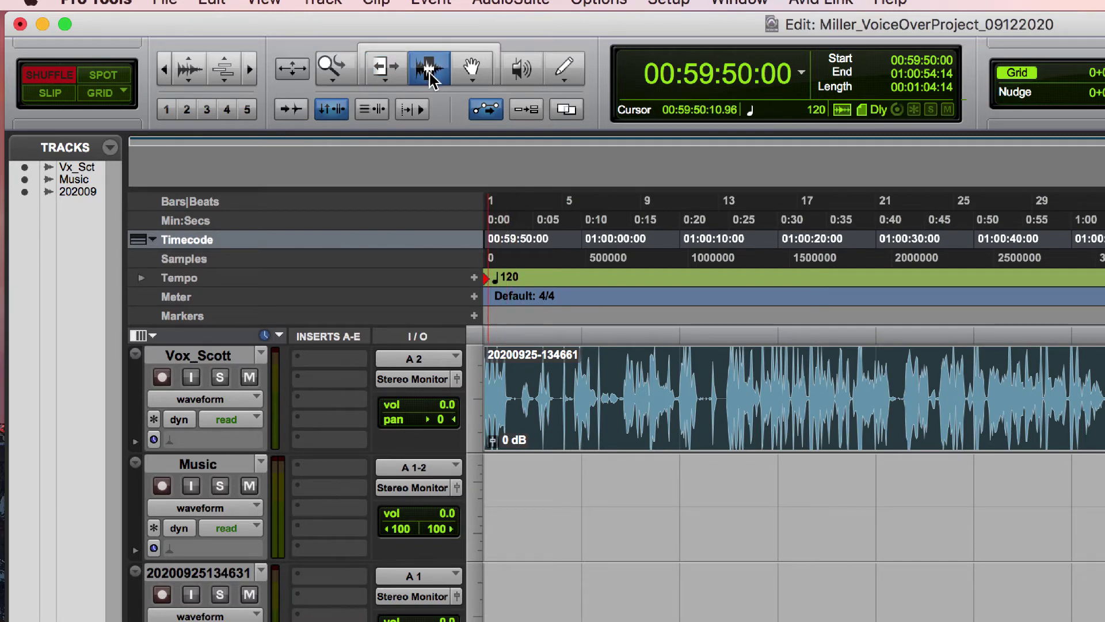
{"action": "left_click", "coordinate": [625, 383]}
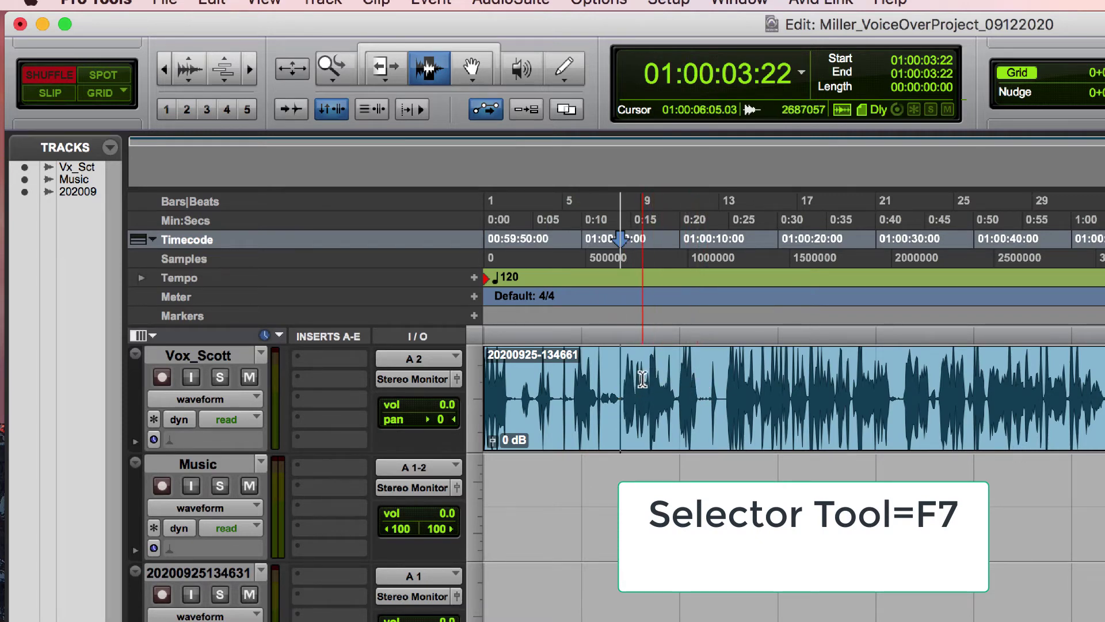
{"action": "key", "text": "space"}
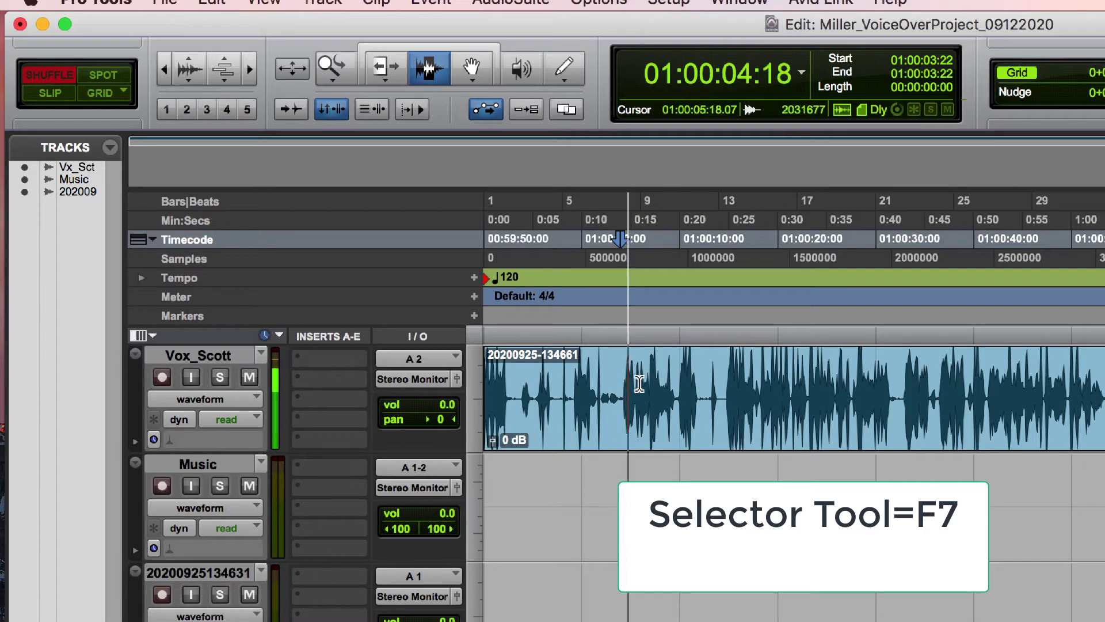
{"action": "key", "text": "space"}
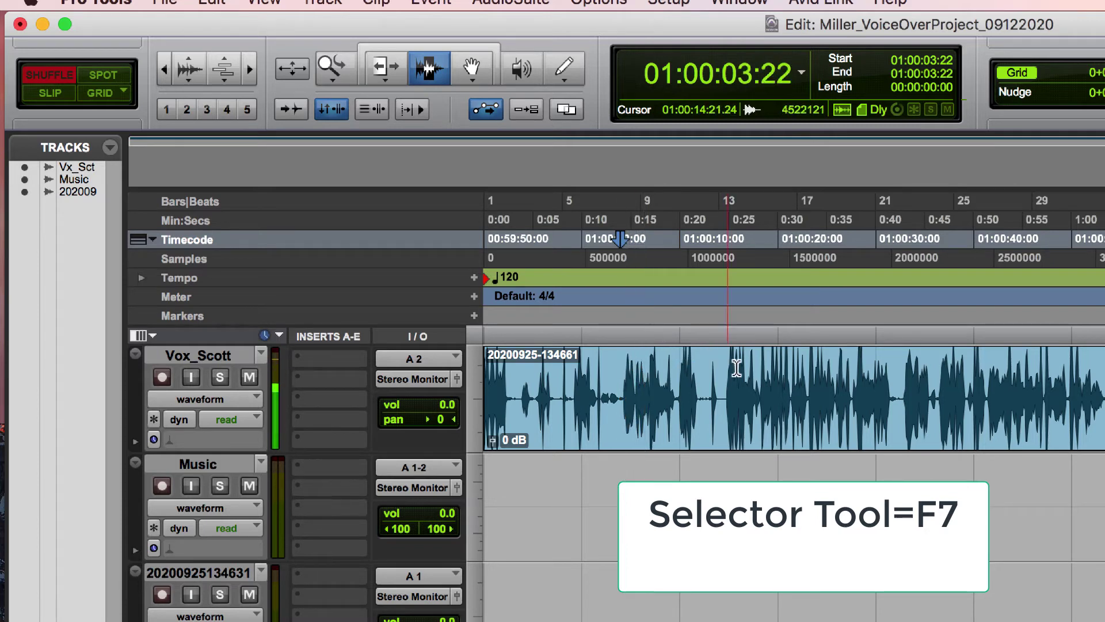
{"action": "left_click", "coordinate": [621, 381]}
{"action": "left_click", "coordinate": [622, 381]}
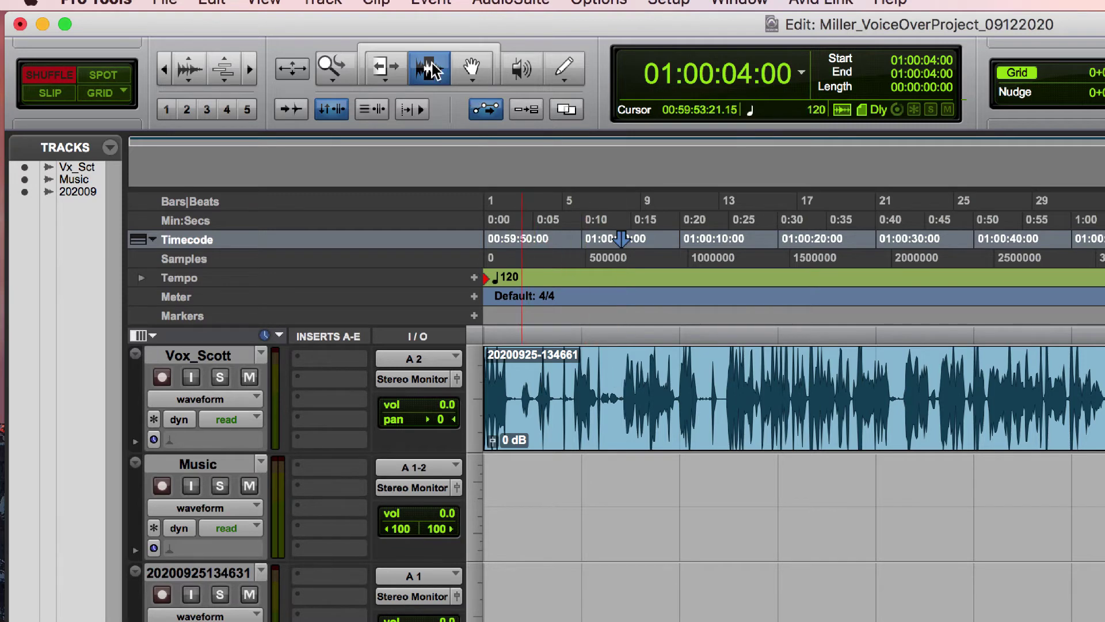
{"action": "left_click", "coordinate": [620, 394]}
{"action": "left_click_drag", "start_coordinate": [620, 393], "coordinate": [483, 393]}
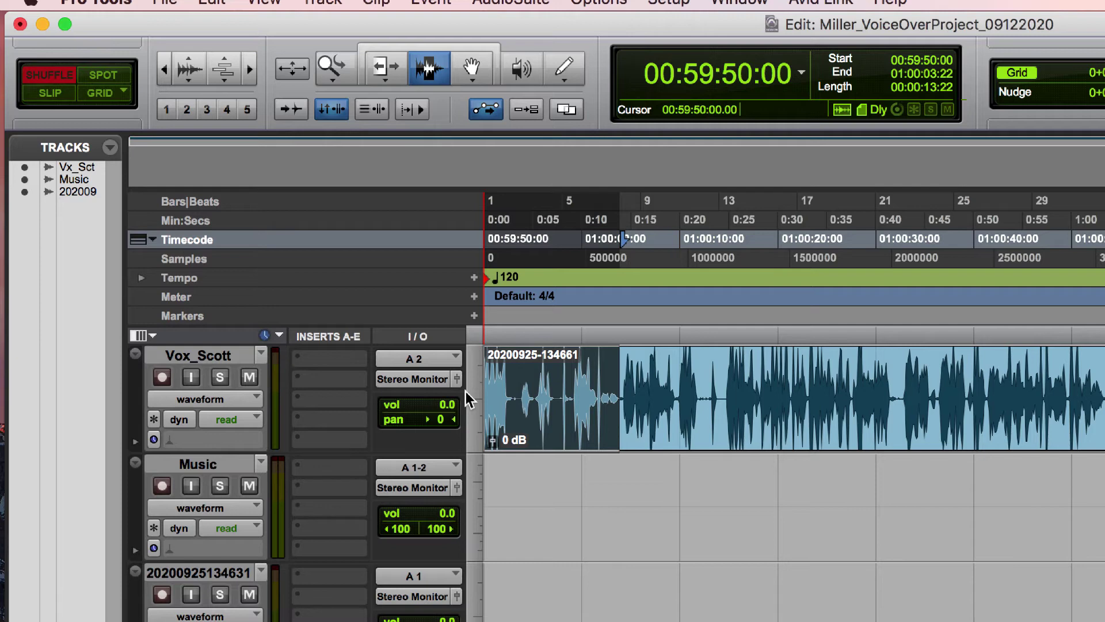
- Select everything before 01:00:04:03 and delete it, closing the gap in Shuffle mode
{"action": "left_click", "coordinate": [622, 398]}
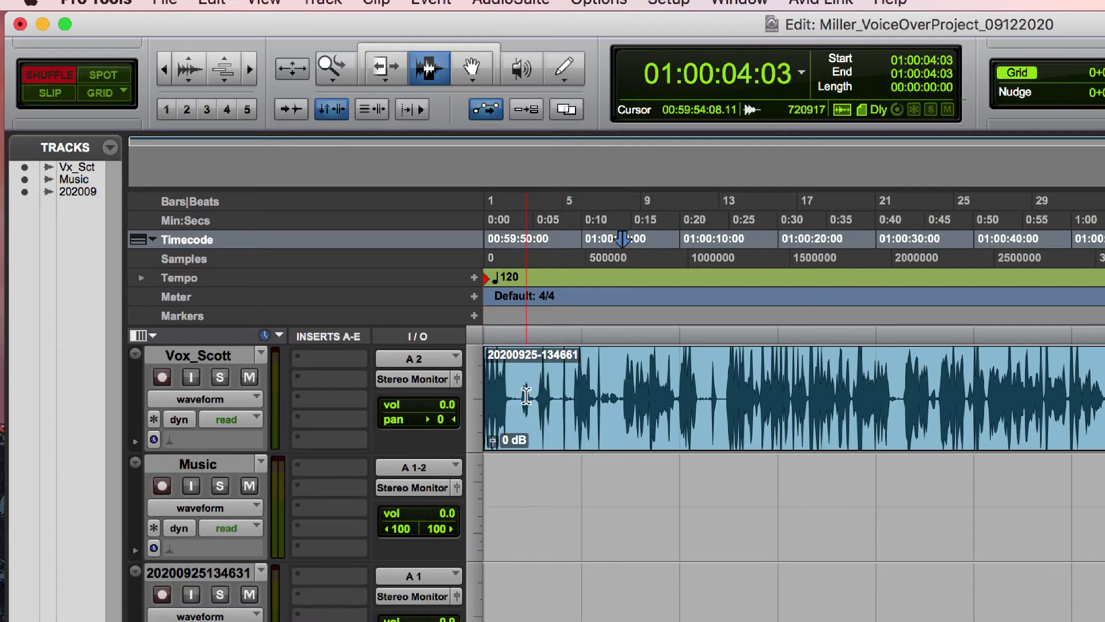
{"action": "left_click", "coordinate": [622, 390]}
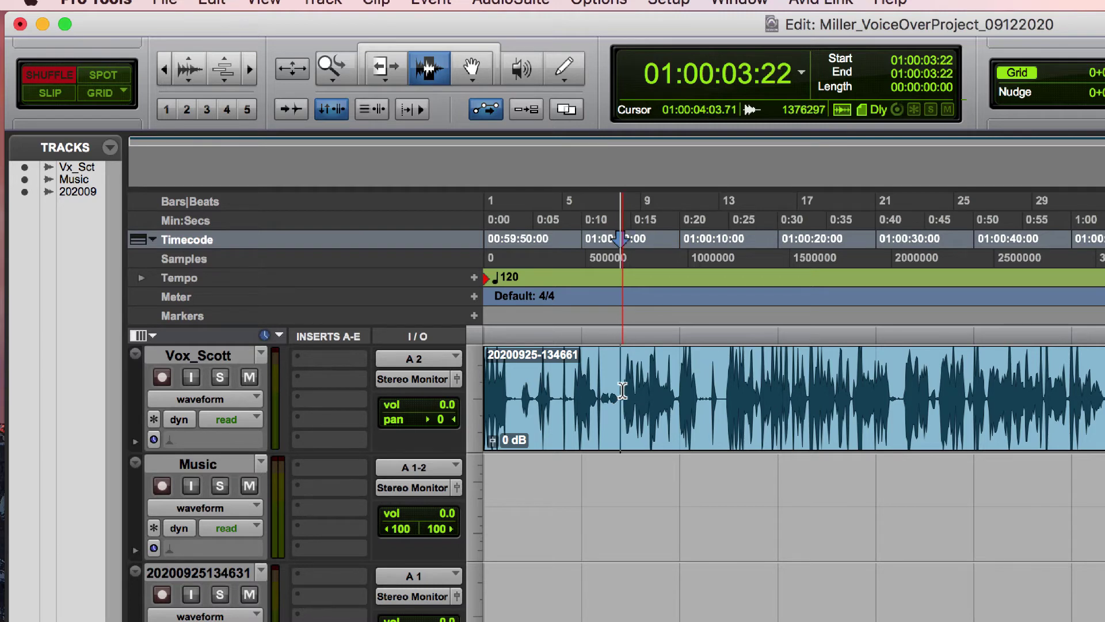
{"action": "key", "text": "space"}
{"action": "left_click", "coordinate": [622, 390]}
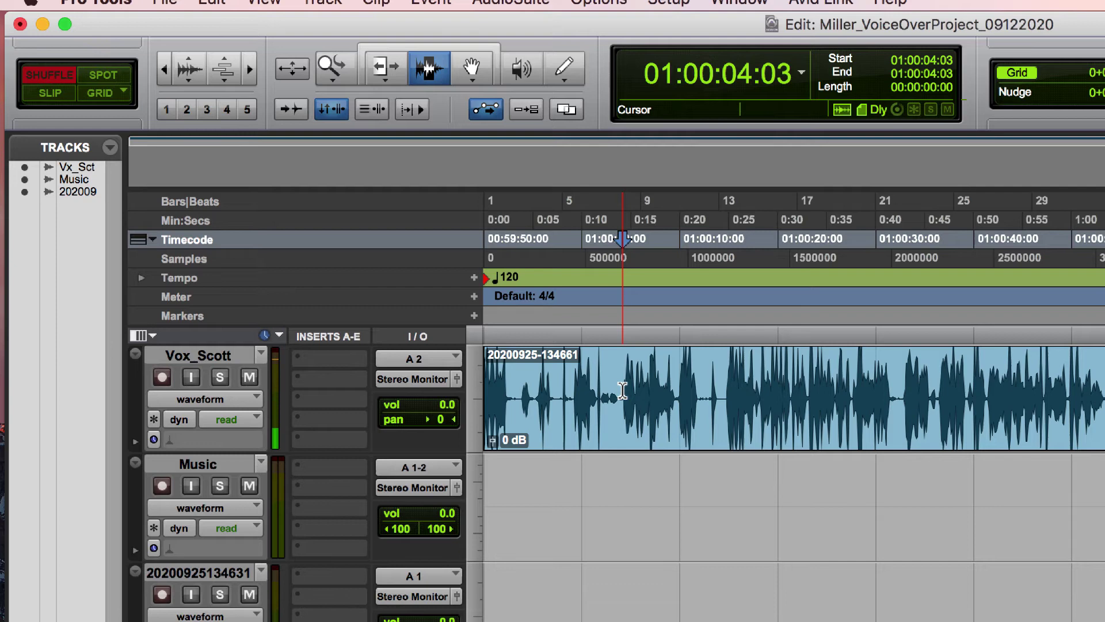
{"action": "left_click_drag", "start_coordinate": [622, 390], "coordinate": [355, 373]}
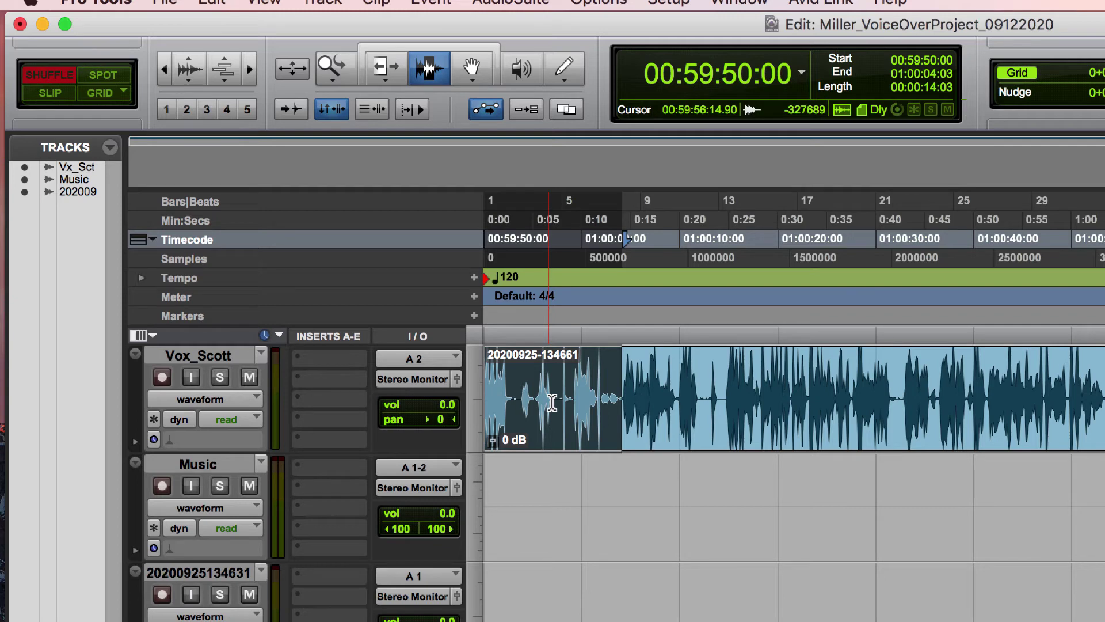
{"action": "key", "text": "Delete"}
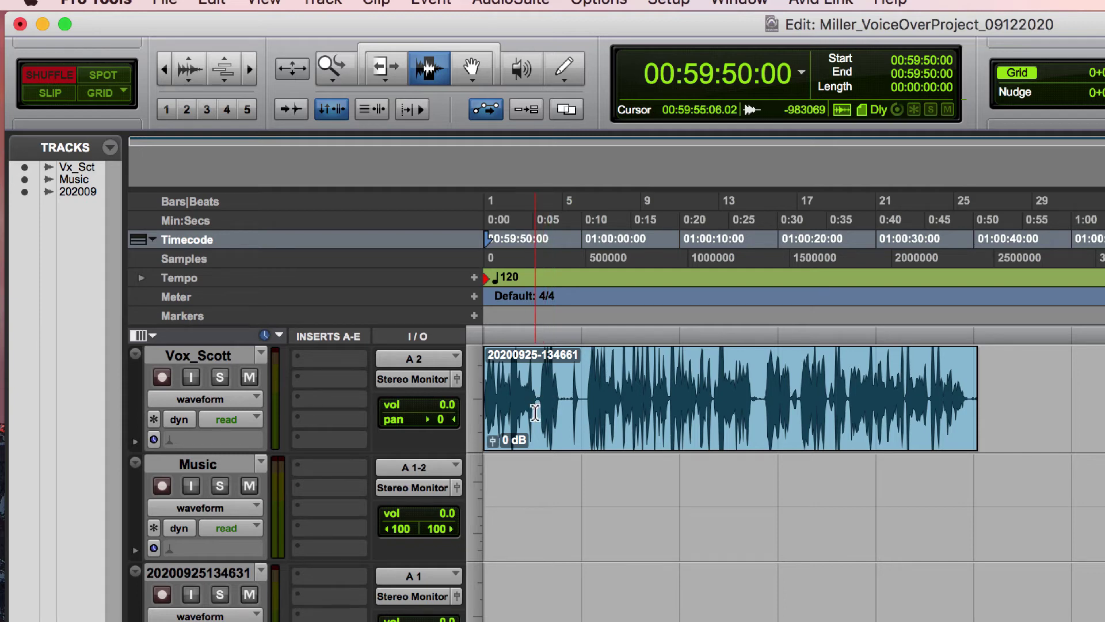
- Play back the trimmed voice-over, zoom in on its first seven seconds, and replay them
{"action": "key", "text": "space"}
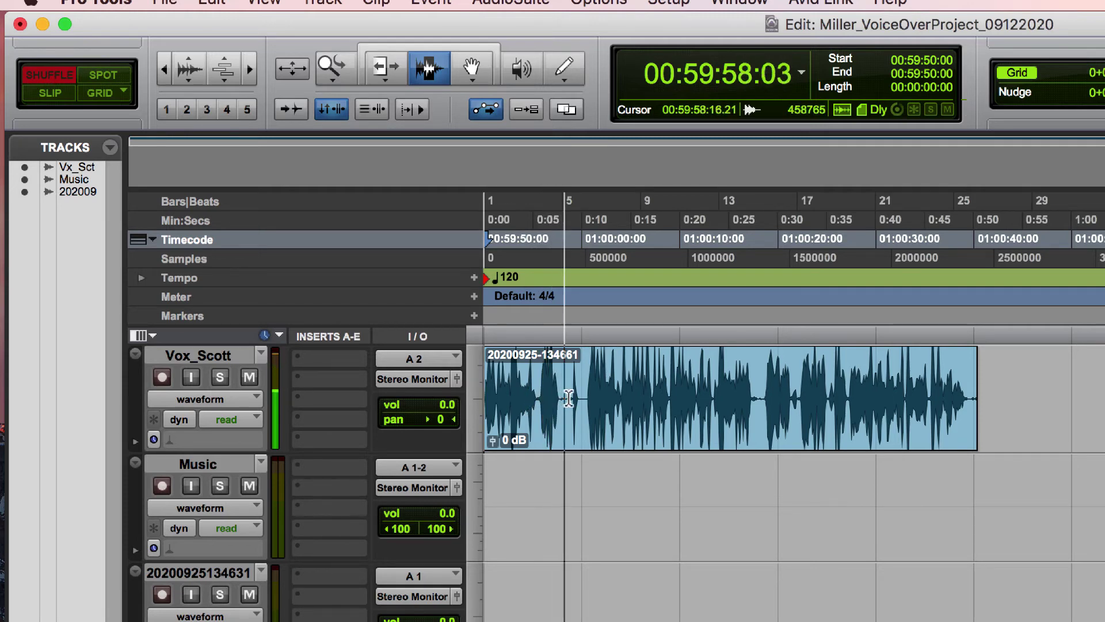
{"action": "key", "text": "space"}
{"action": "left_click", "coordinate": [247, 109]}
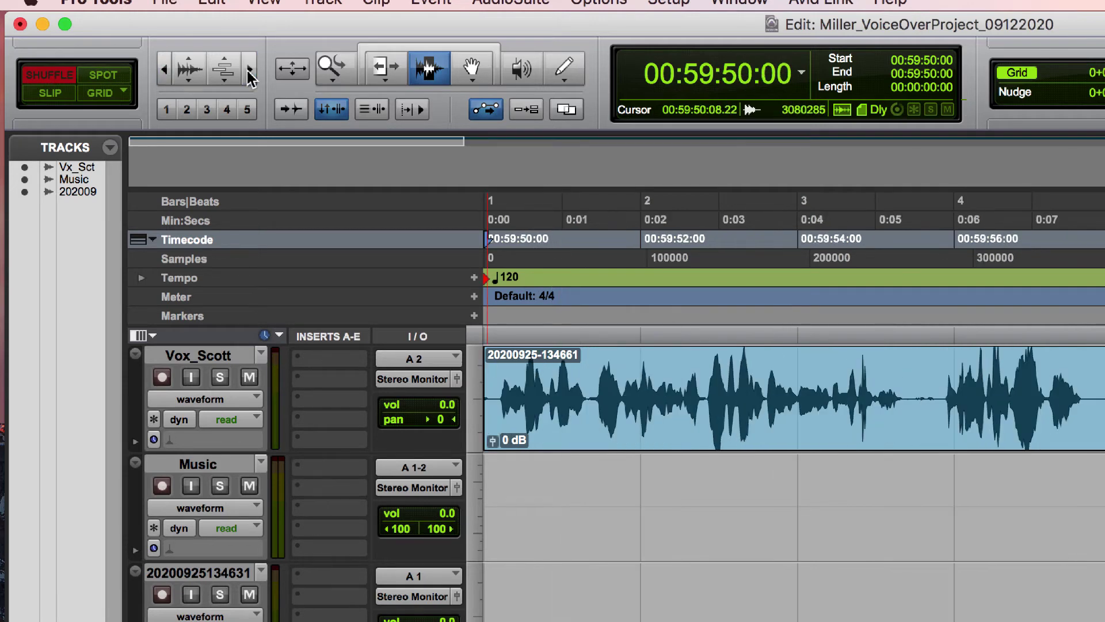
{"action": "key", "text": "space"}
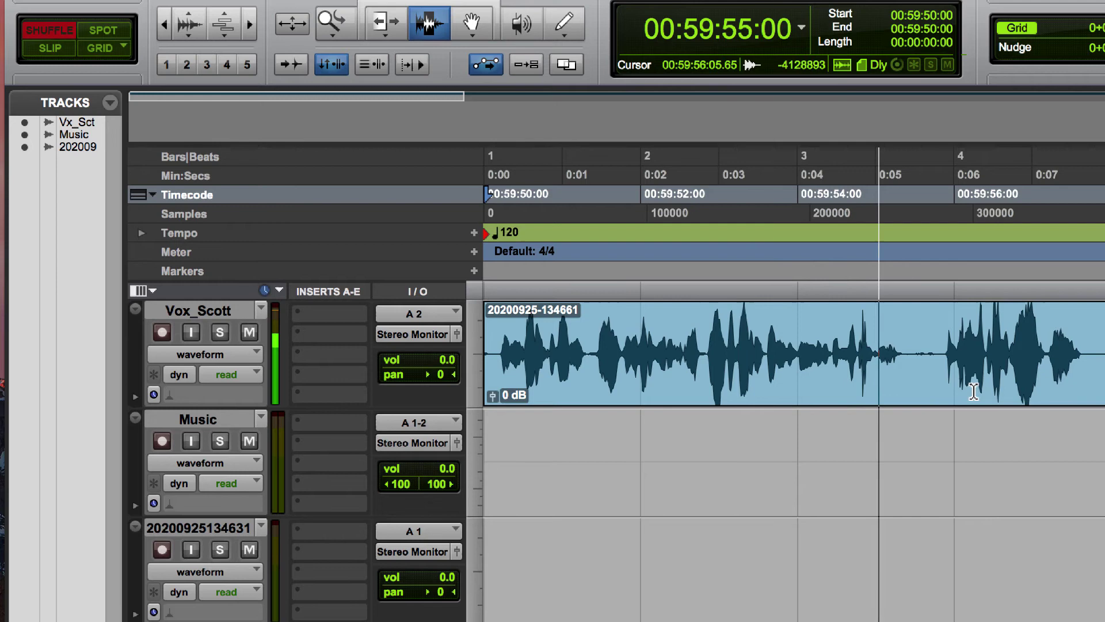
{"action": "key", "text": "space"}
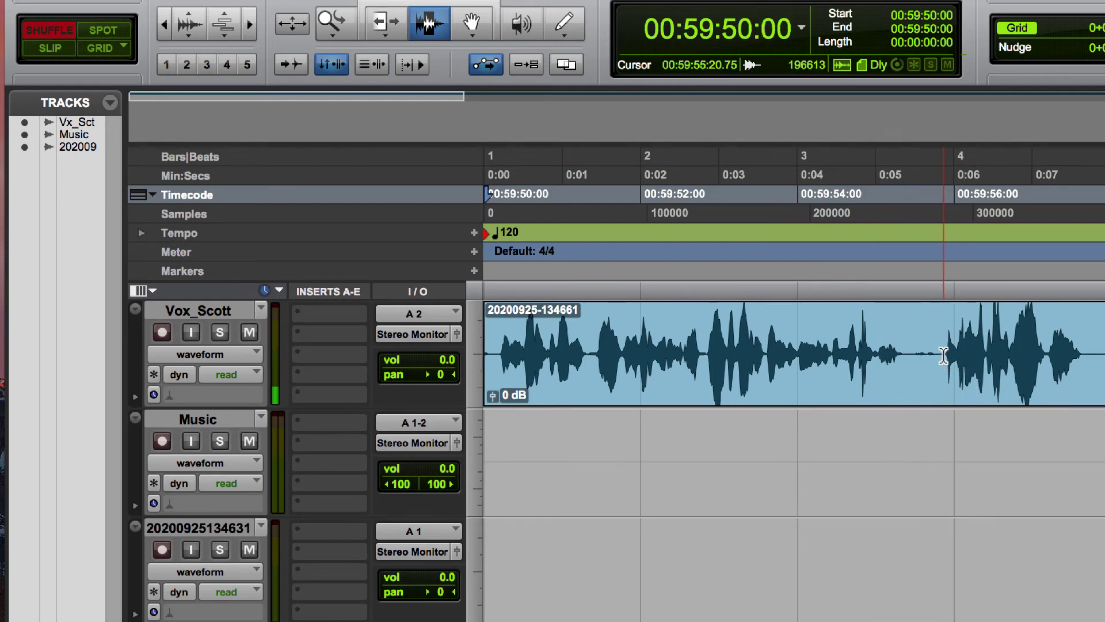
- Delete the 11-frame pause at 00:59:55:09, audition the join from 00:59:52:08, and select the following breath
{"action": "left_click_drag", "start_coordinate": [944, 355], "coordinate": [905, 361]}
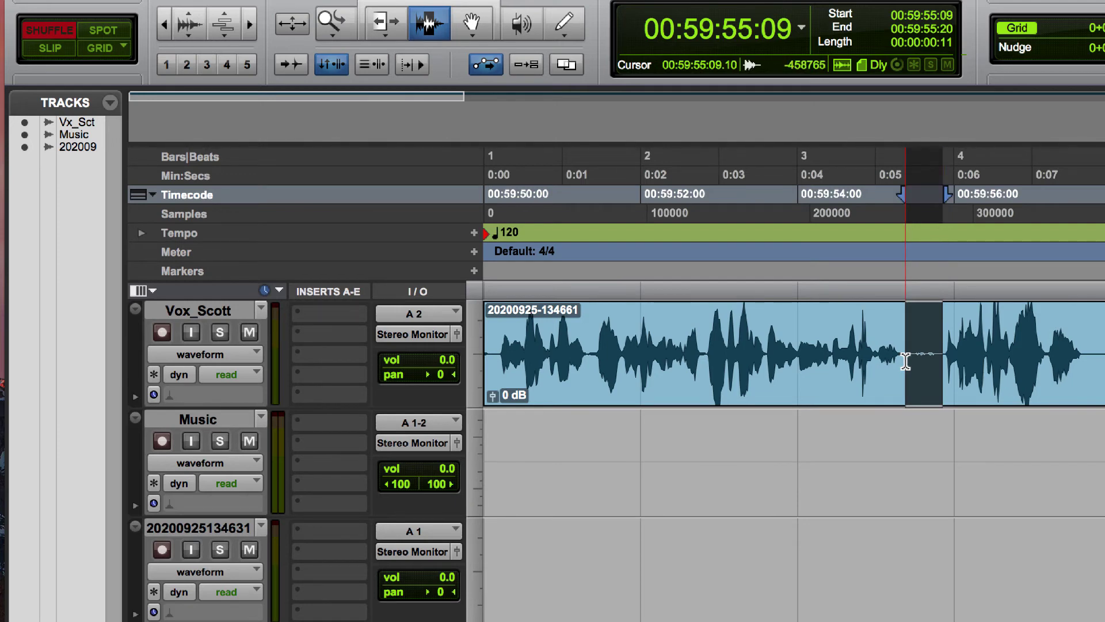
{"action": "key", "text": "Delete"}
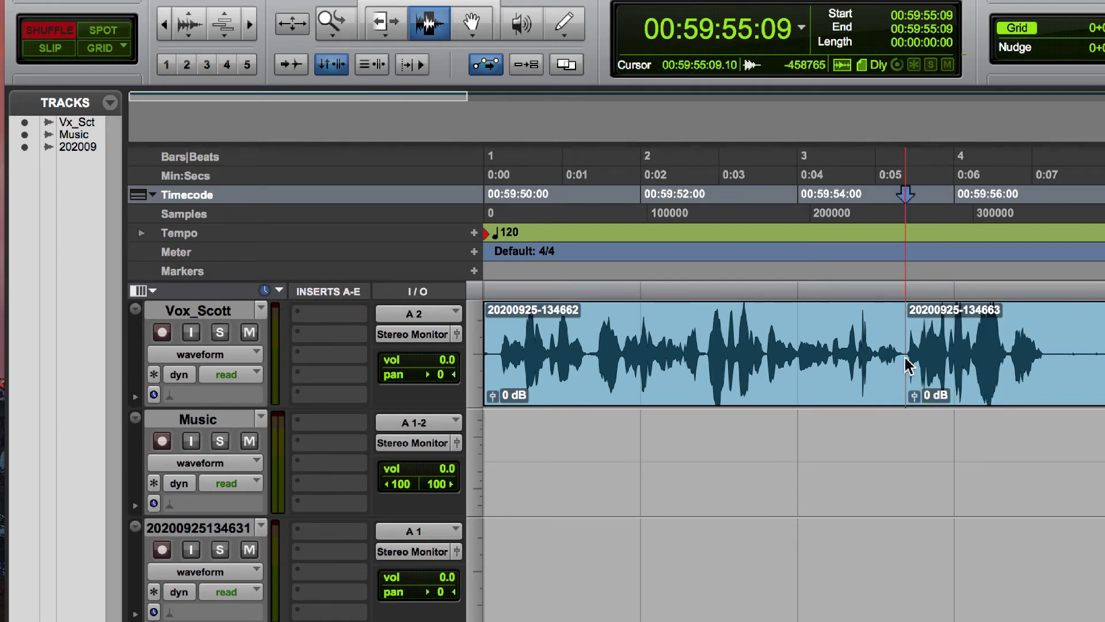
{"action": "left_click", "coordinate": [668, 364]}
{"action": "key", "text": "space"}
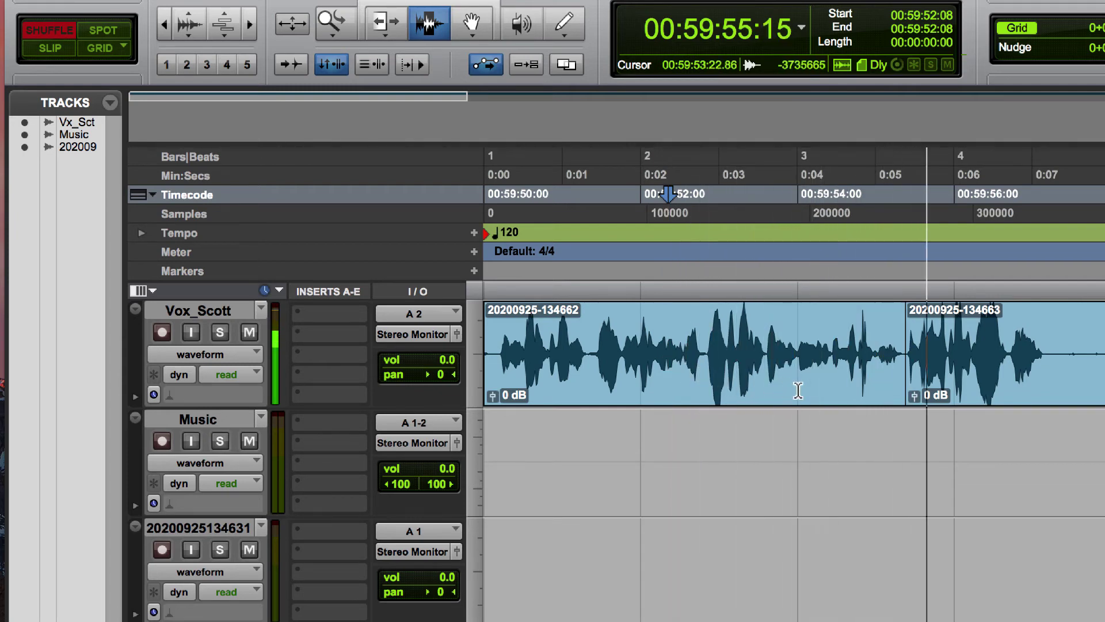
{"action": "key", "text": "space"}
{"action": "left_click_drag", "start_coordinate": [1015, 358], "coordinate": [912, 378]}
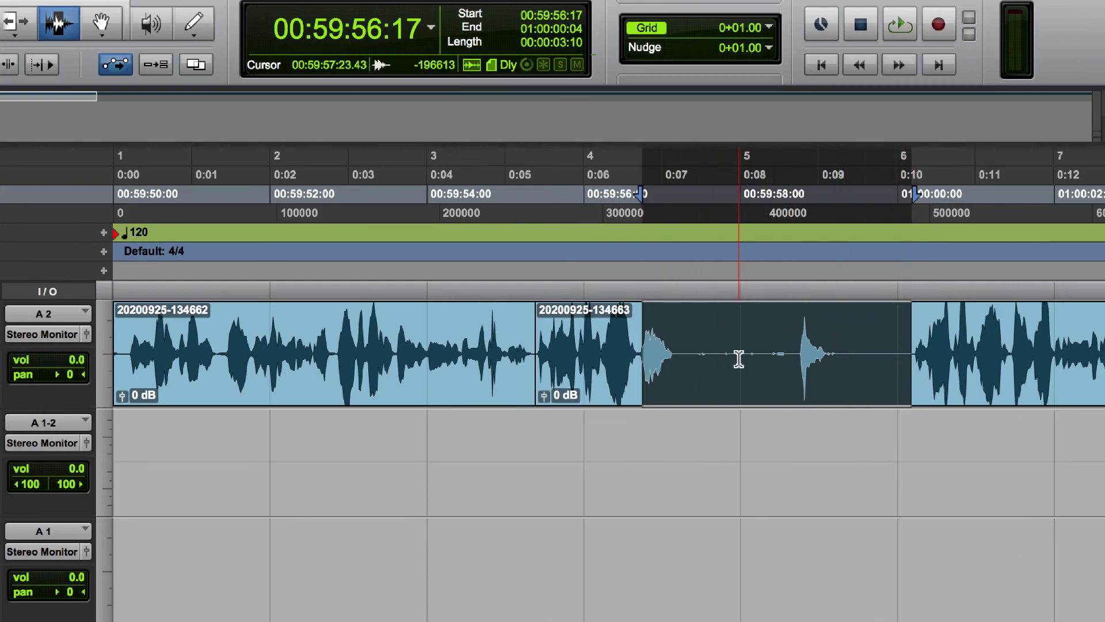
- Audition and delete the 00:00:03:10 breath from 00:59:56:17, then play back across the join
{"action": "key", "text": "space"}
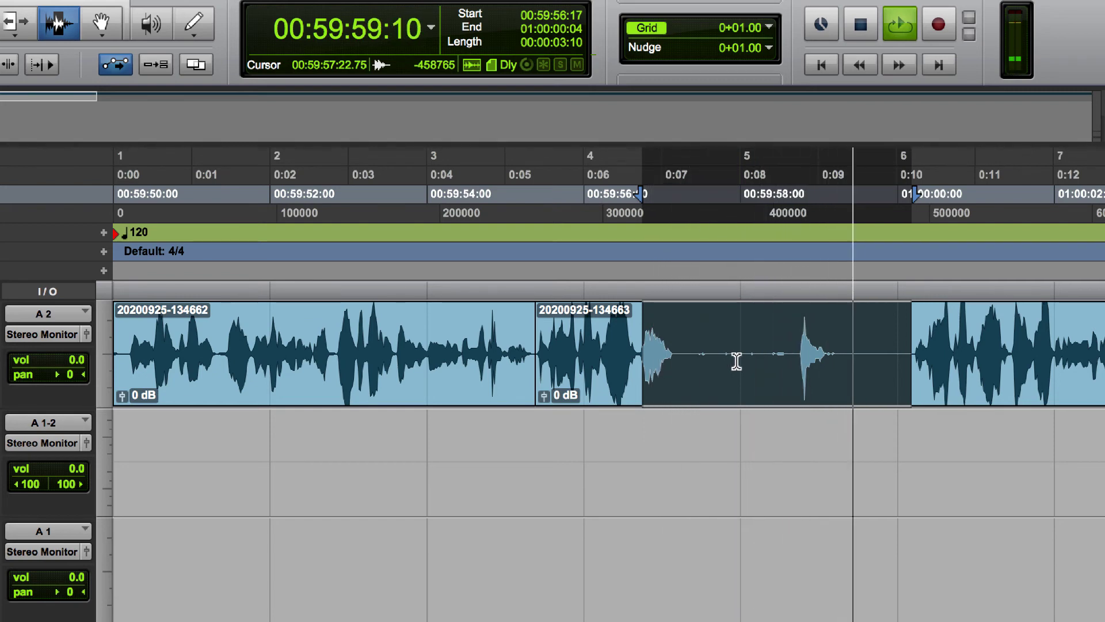
{"action": "key", "text": "space"}
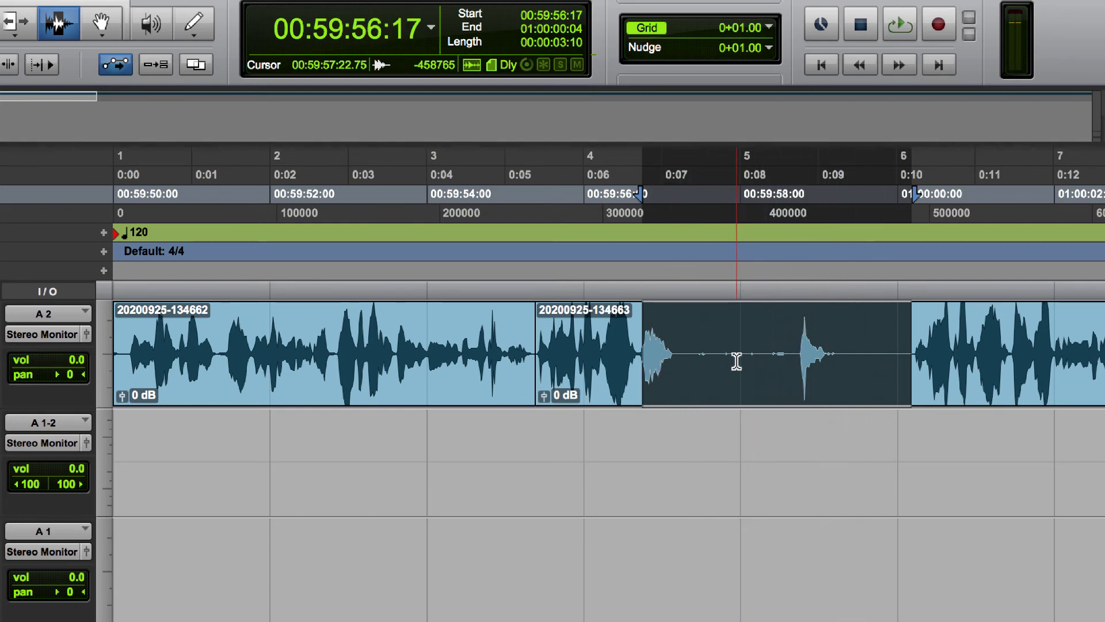
{"action": "key", "text": "Delete"}
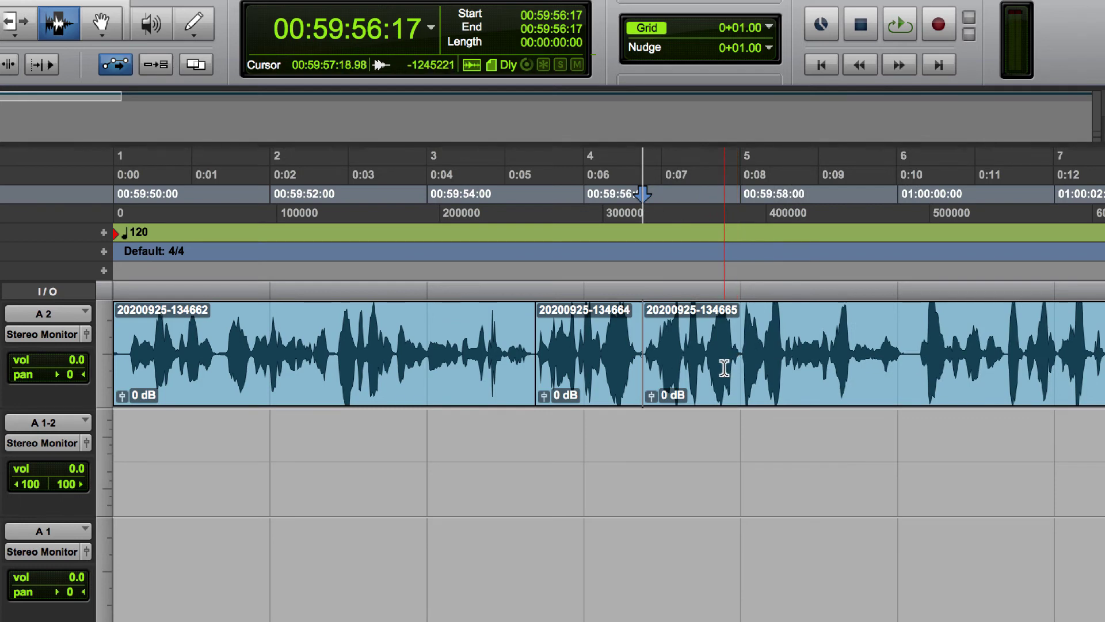
{"action": "key", "text": "ctrl+z"}
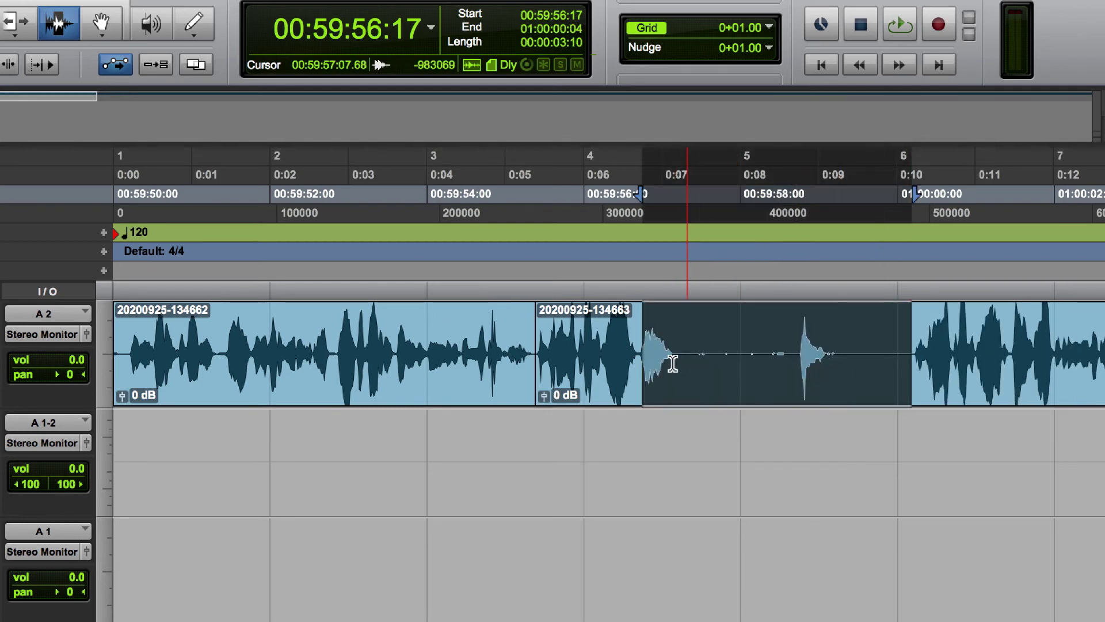
{"action": "left_click", "coordinate": [642, 357]}
{"action": "left_click_drag", "start_coordinate": [642, 356], "coordinate": [910, 401]}
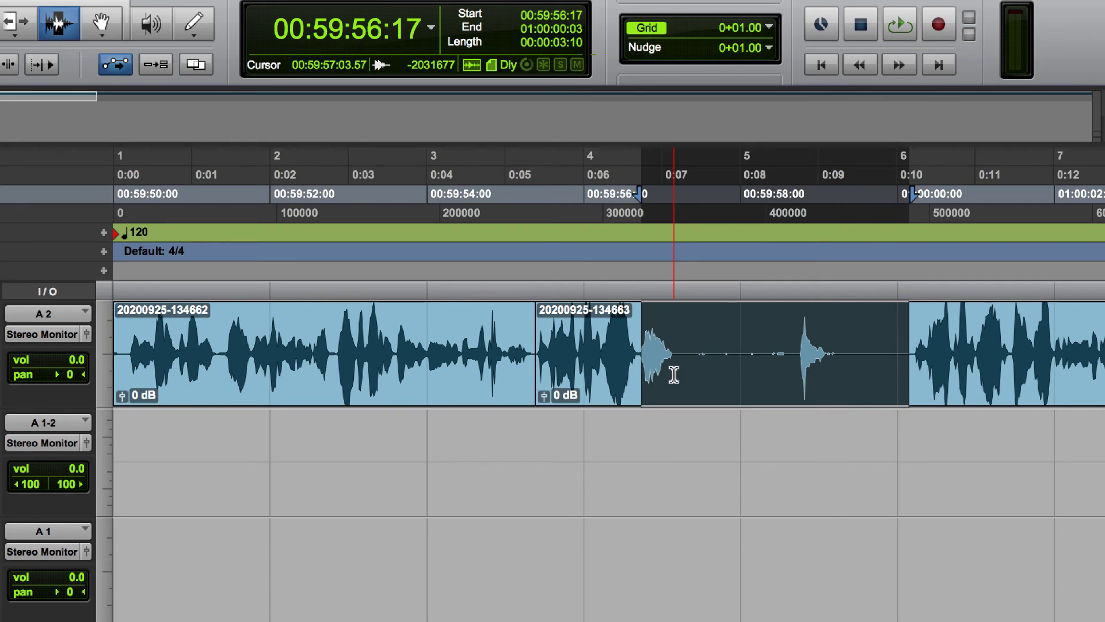
{"action": "key", "text": "super+v"}
{"action": "left_click", "coordinate": [355, 366]}
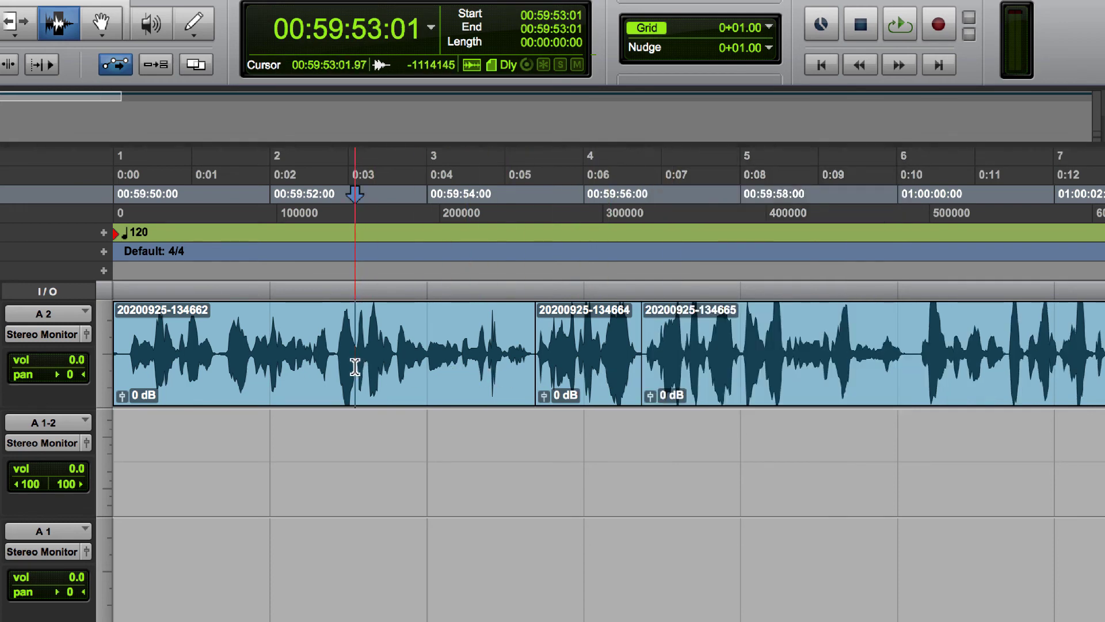
{"action": "key", "text": "space"}
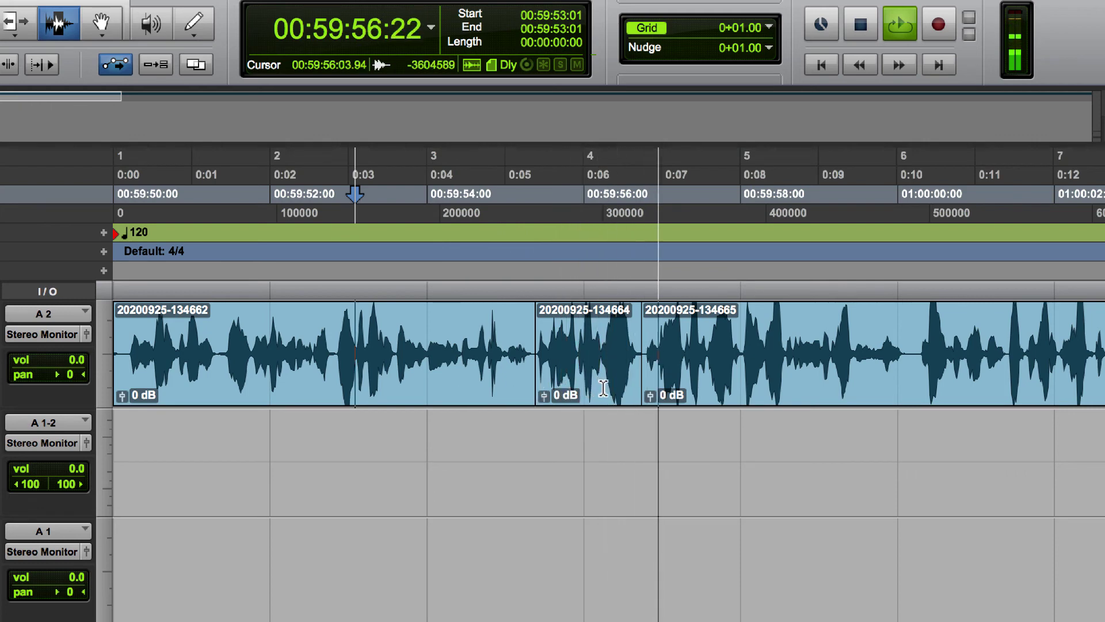
{"action": "key", "text": "space"}
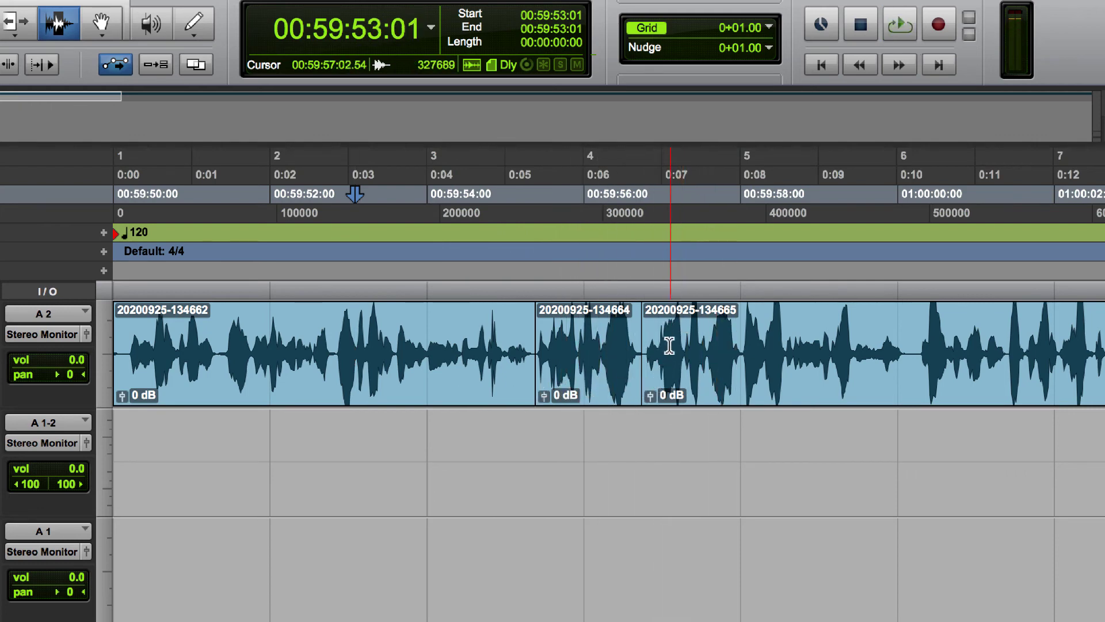
{"action": "left_click", "coordinate": [534, 362]}
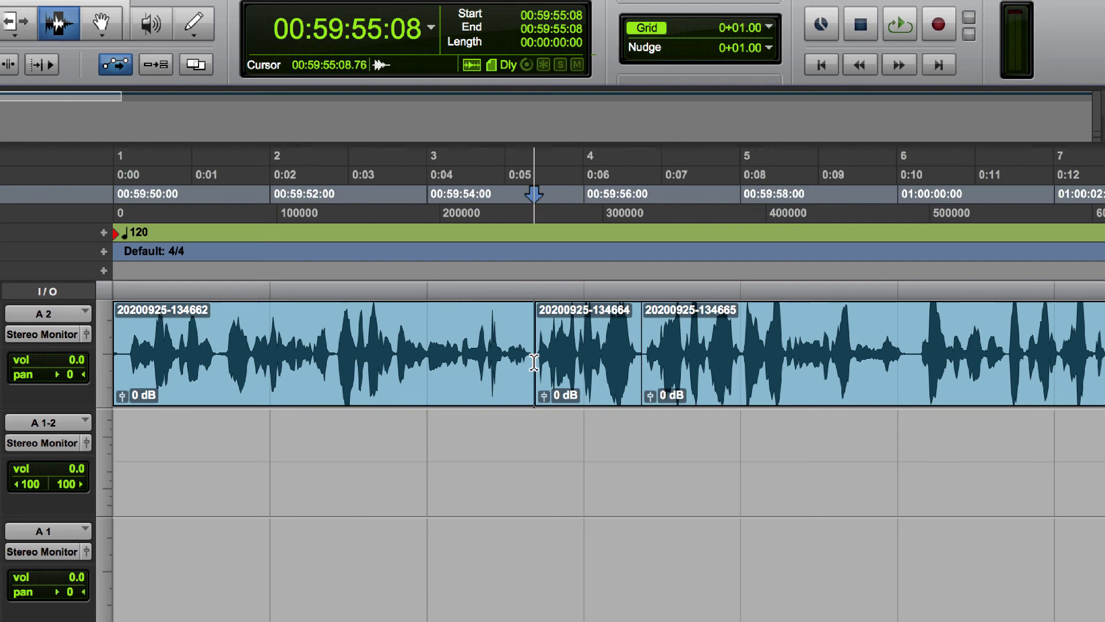
{"action": "key", "text": "space"}
{"action": "key", "text": "space"}
{"action": "left_click", "coordinate": [507, 355]}
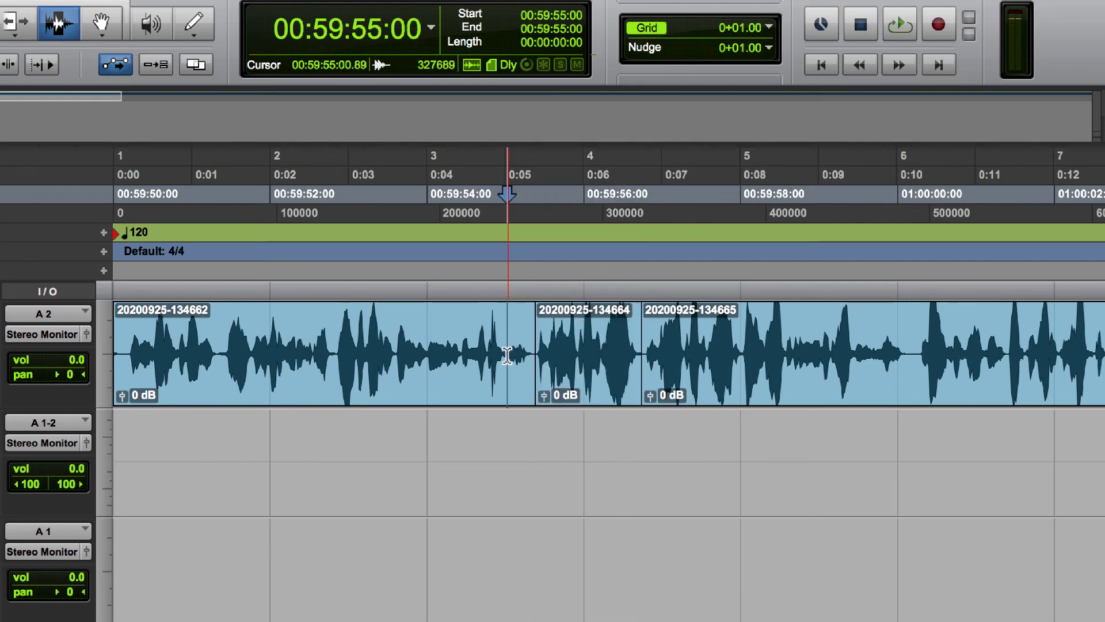
{"action": "key", "text": "space"}
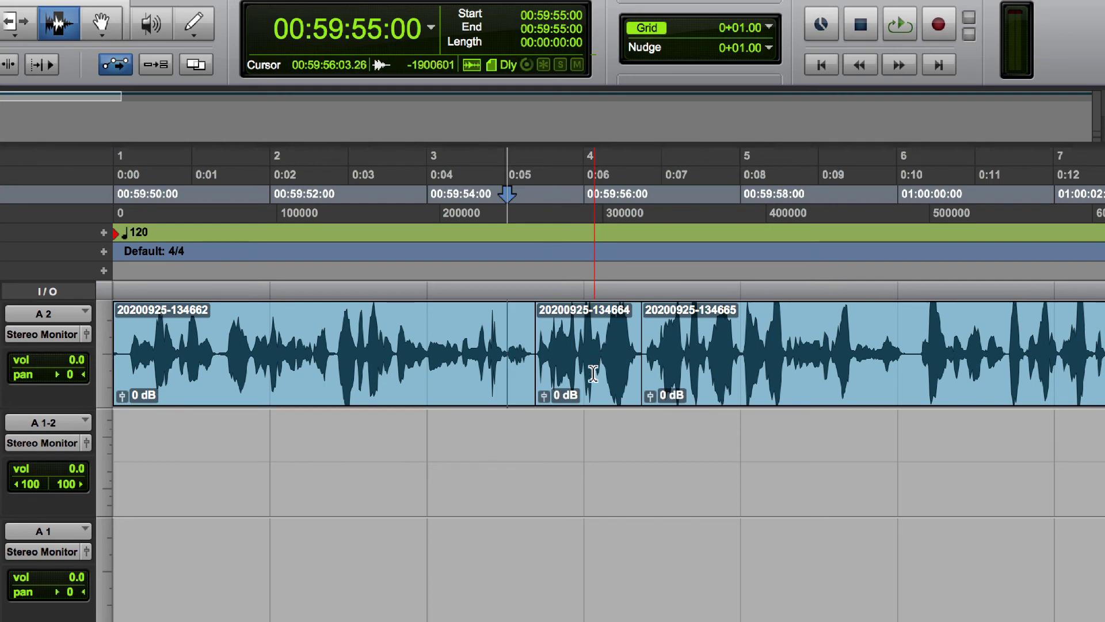
{"action": "double_click", "coordinate": [594, 373]}
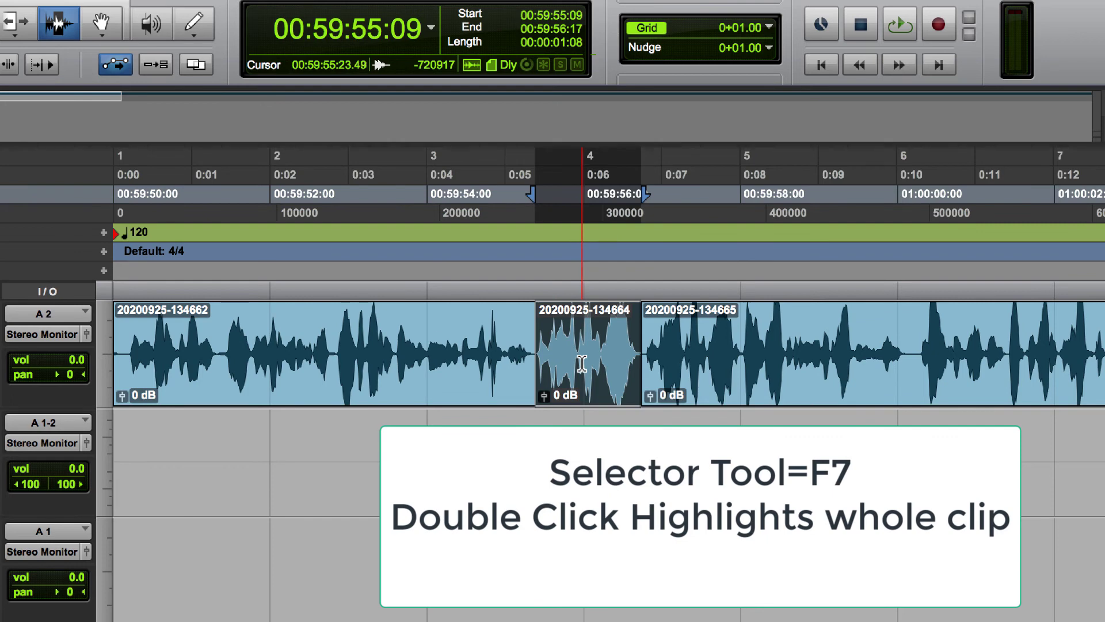
{"action": "key", "text": "Delete"}
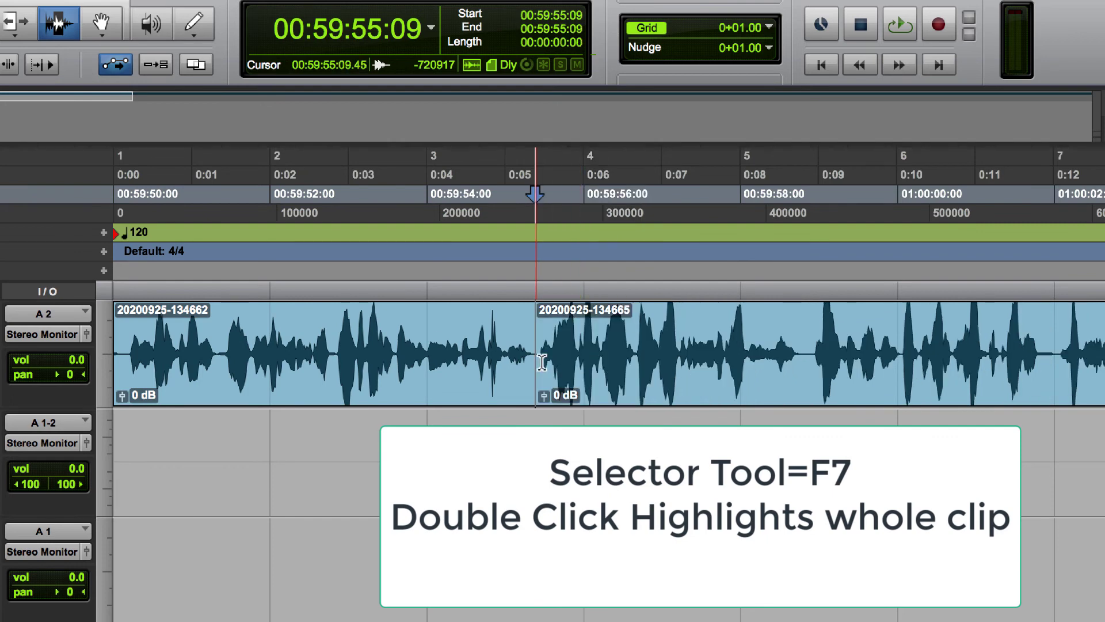
{"action": "left_click", "coordinate": [312, 360]}
{"action": "key", "text": "space"}
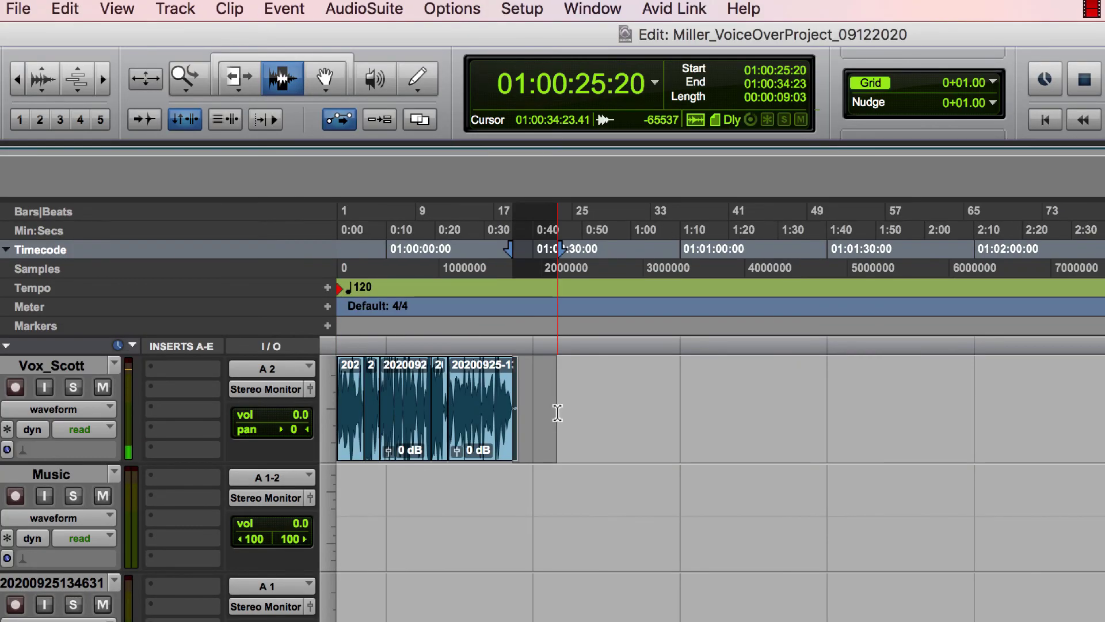
{"action": "left_click", "coordinate": [513, 413]}
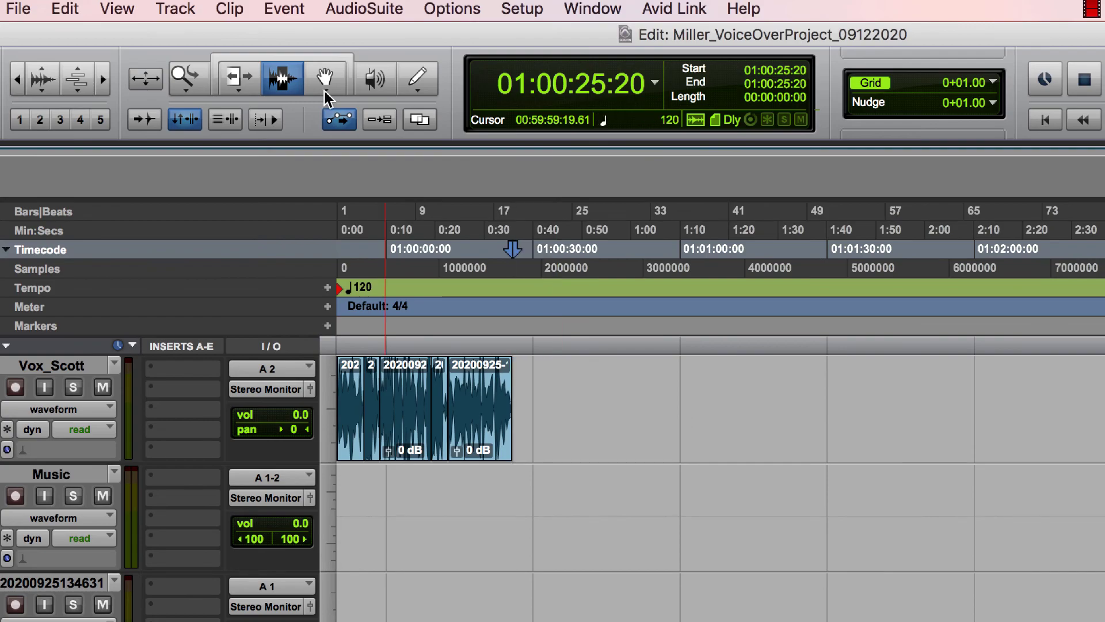